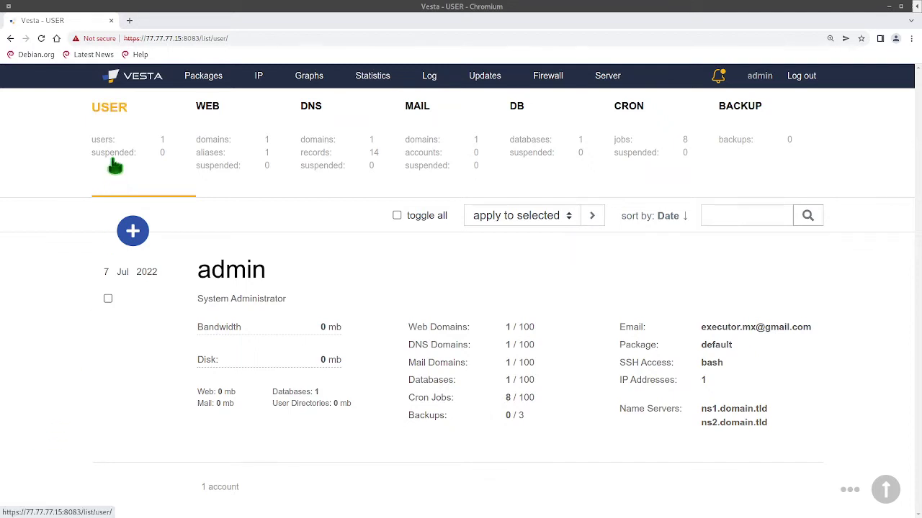
- Start a new user named empresa1 and generate a random password for it
mouse_move(119, 295)
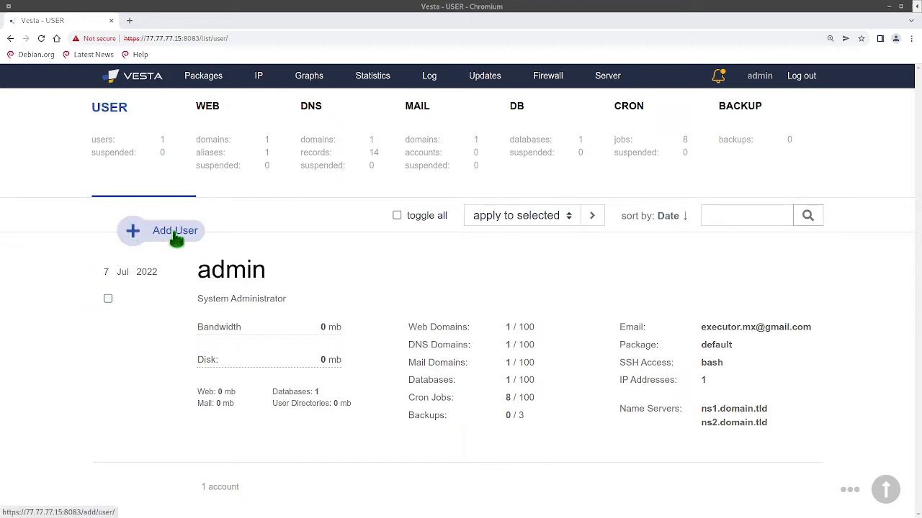
left_click(175, 232)
left_click(339, 294)
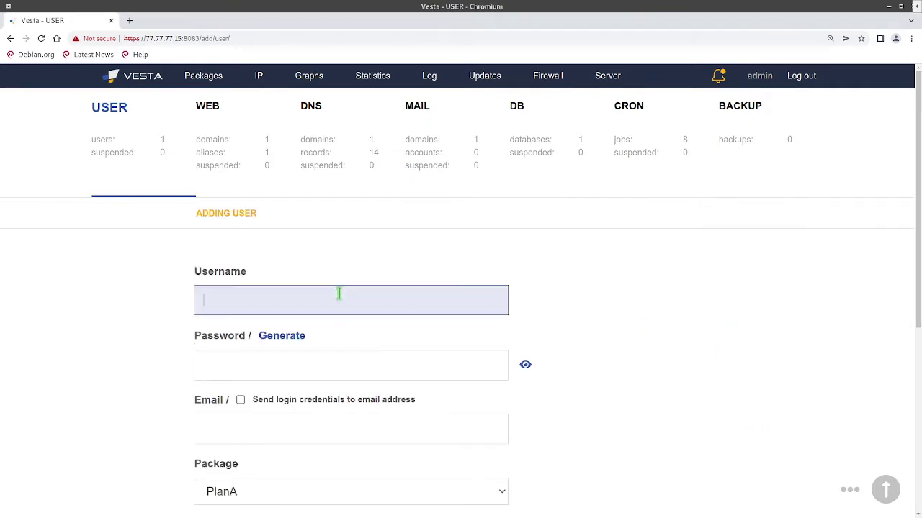
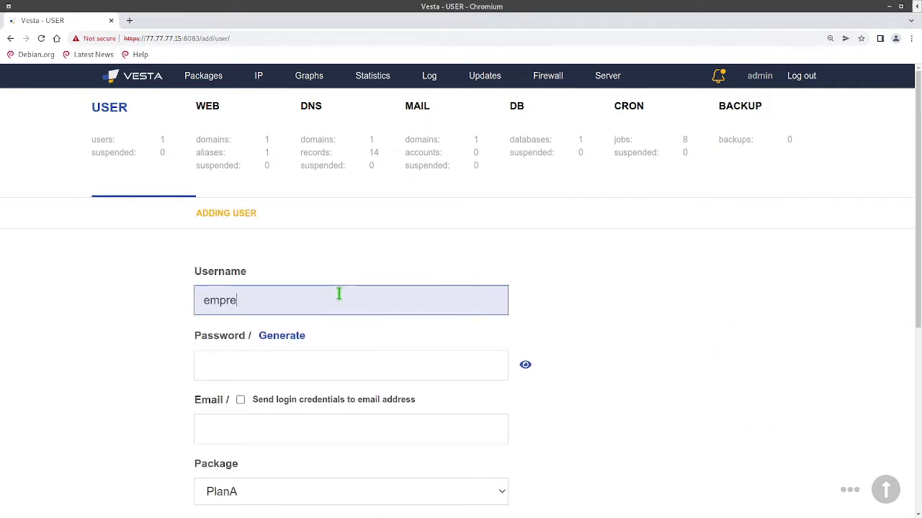
key("Tab")
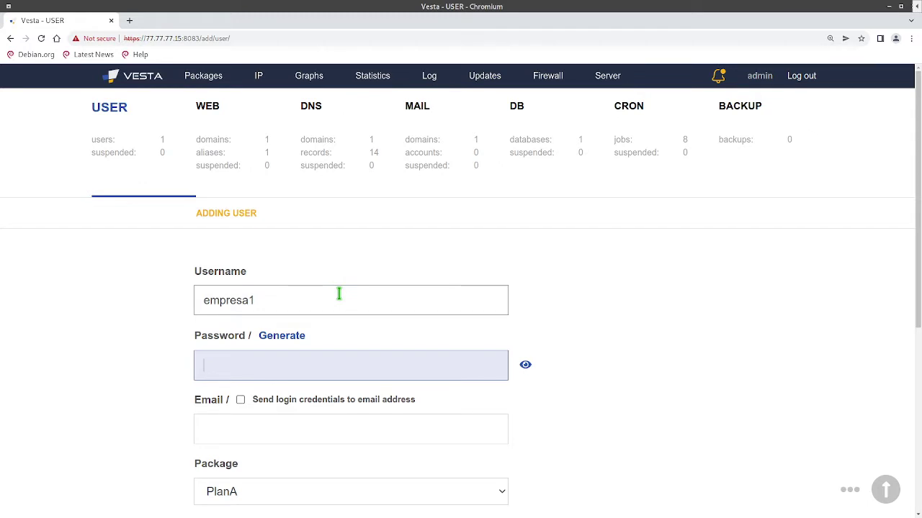
left_click(305, 338)
- Select the username empresa1 and switch over to the Pluma notes
left_click(291, 299)
double_click(291, 299)
key("ctrl+c")
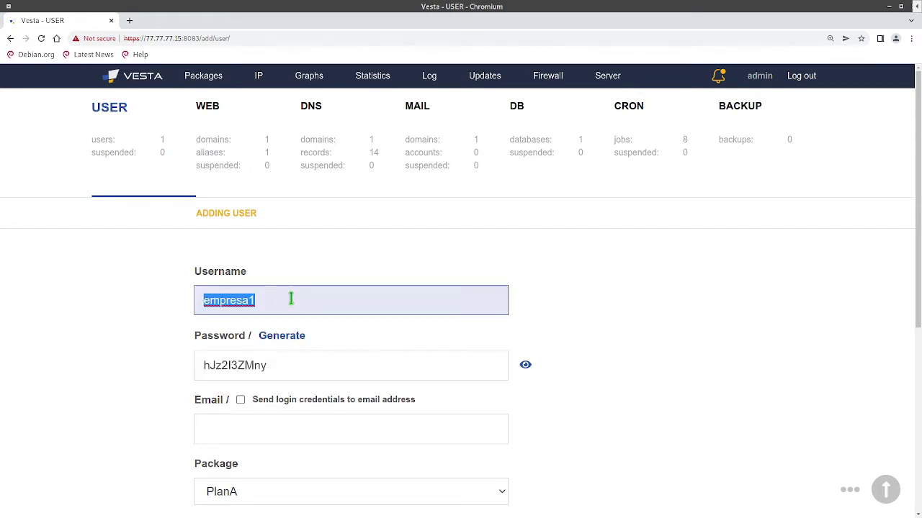
key("alt+Tab")
key("alt+Tab")
key("alt+Tab")
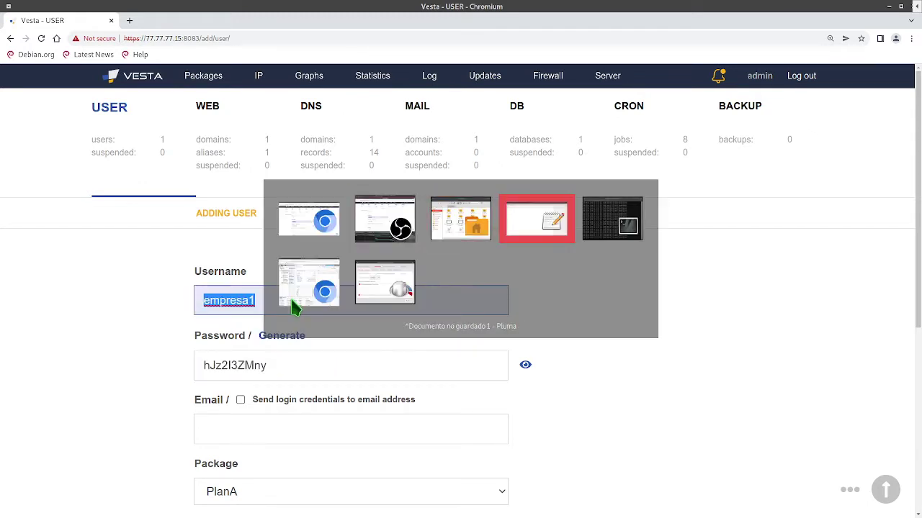
- Paste the username empresa1 and the copied generated password into the Pluma notes
key("ctrl+v")
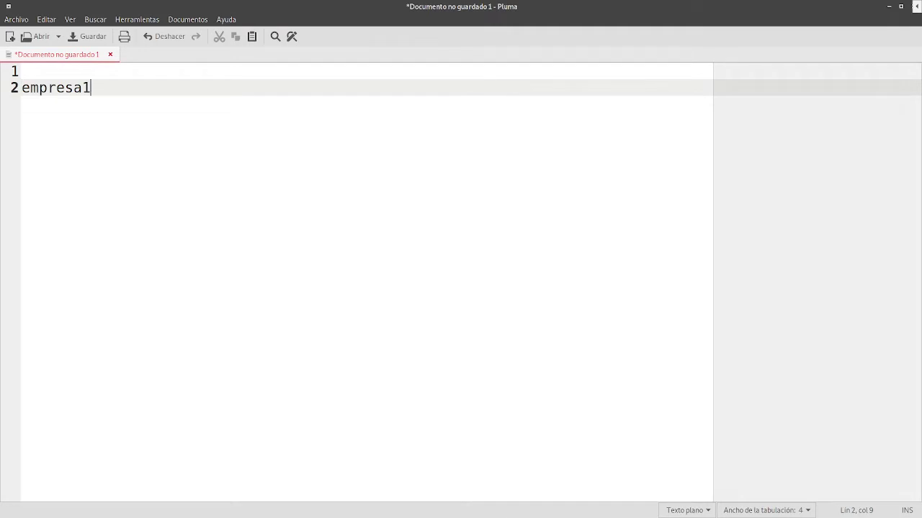
key("Return")
key("Return")
key("alt+Tab")
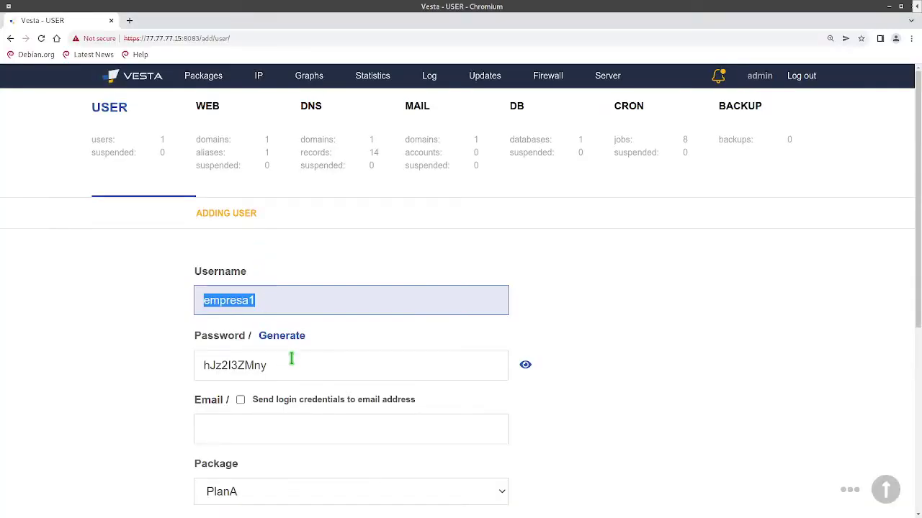
double_click(290, 358)
key("ctrl+c")
key("alt+Tab")
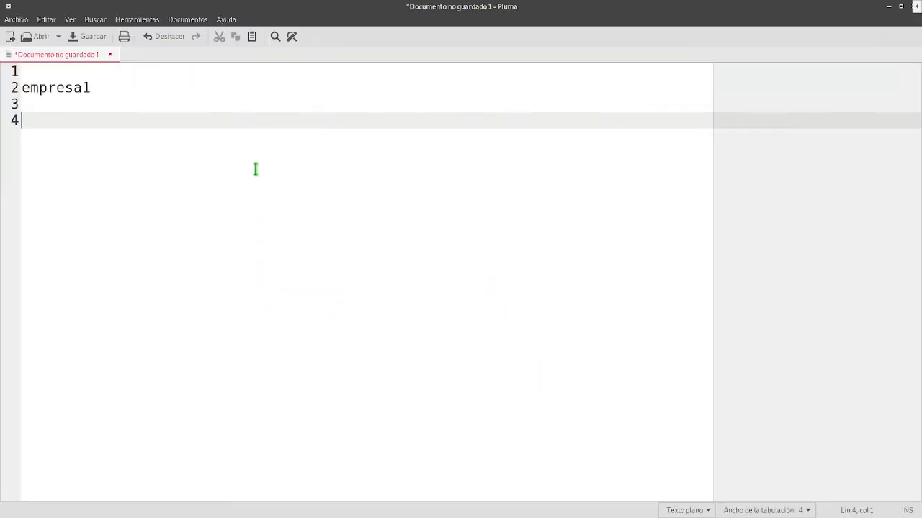
key("ctrl+v")
- Delete the empty lines so the notes hold just username and password, then return to the browser
left_click(157, 97)
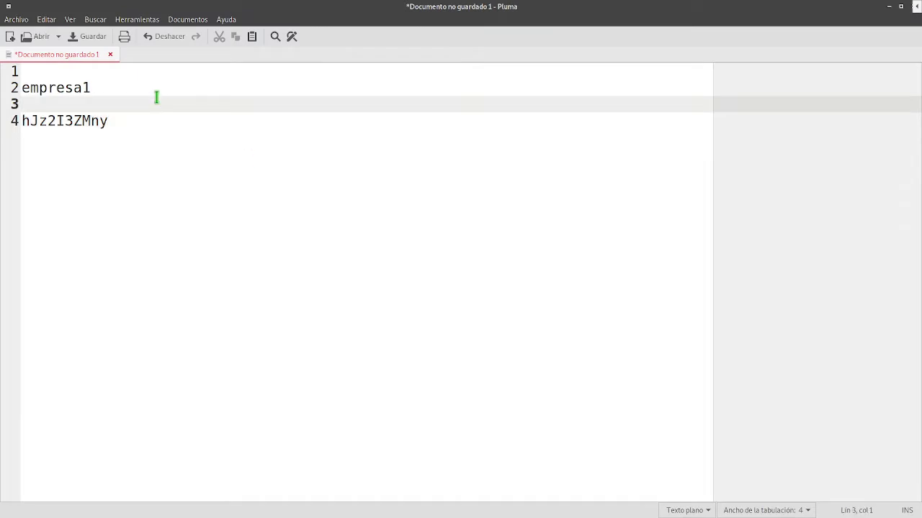
key("Delete")
key("Up")
key("Up")
key("Delete")
left_click(163, 138)
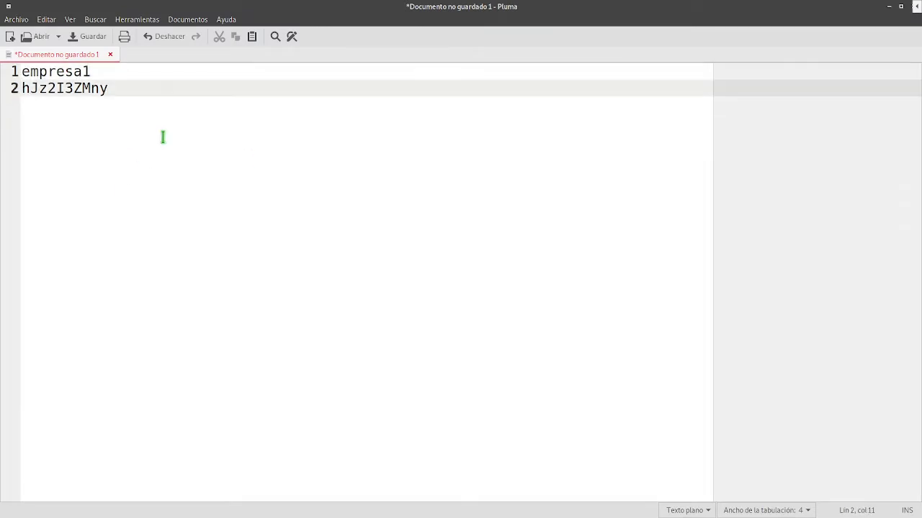
key("alt+Tab")
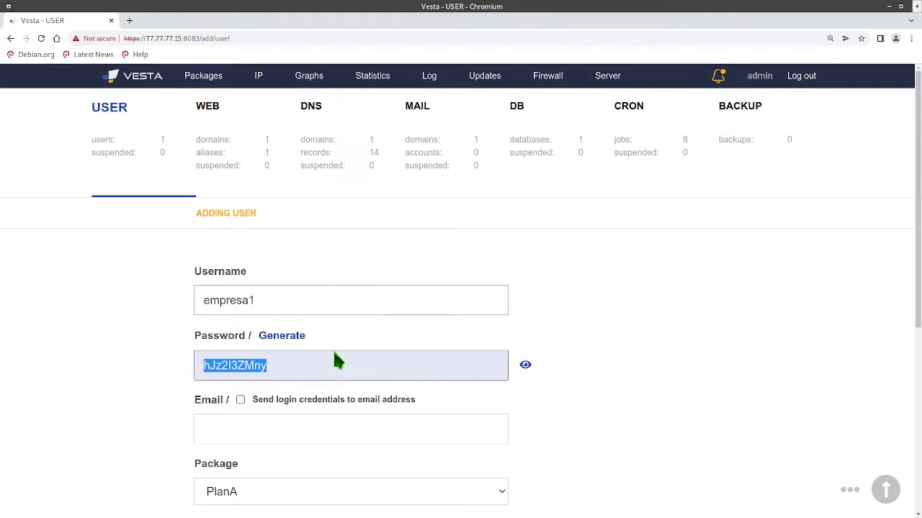
- Enter the account's contact e-mail address in the Email field of the Adding User form
scroll(105, 366, "down", 4)
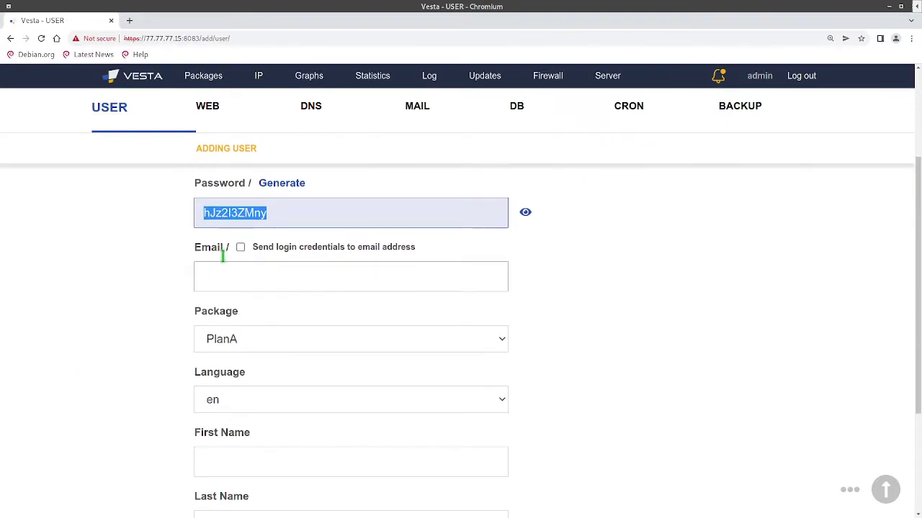
left_click(250, 277)
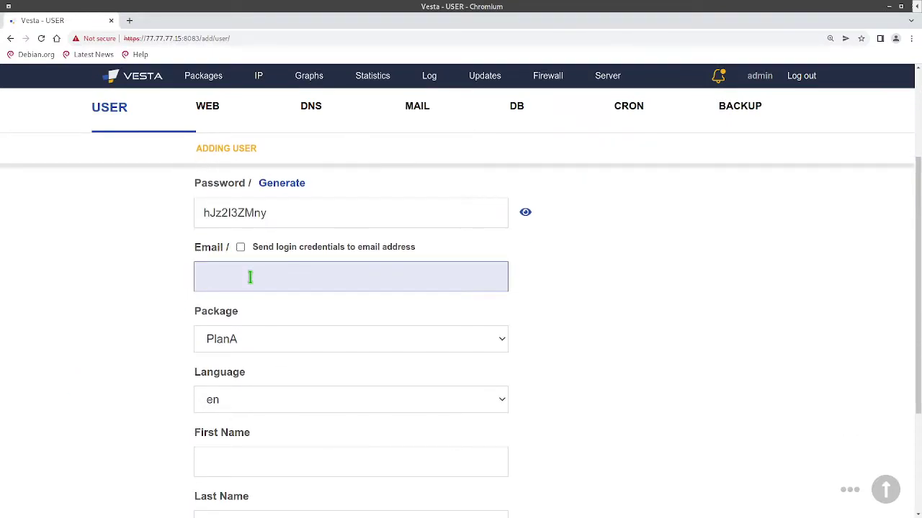
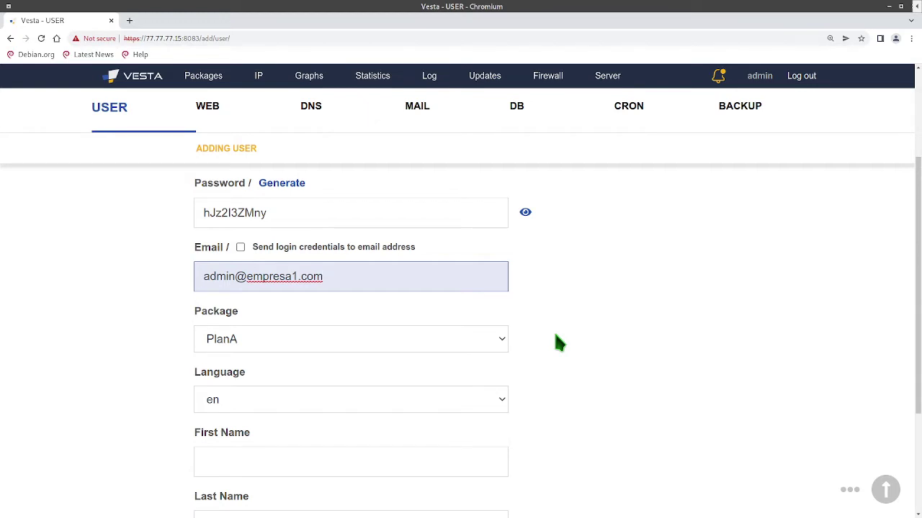
- Keep the package as PlanA and set the interface language to es
scroll(560, 343, "down", 3)
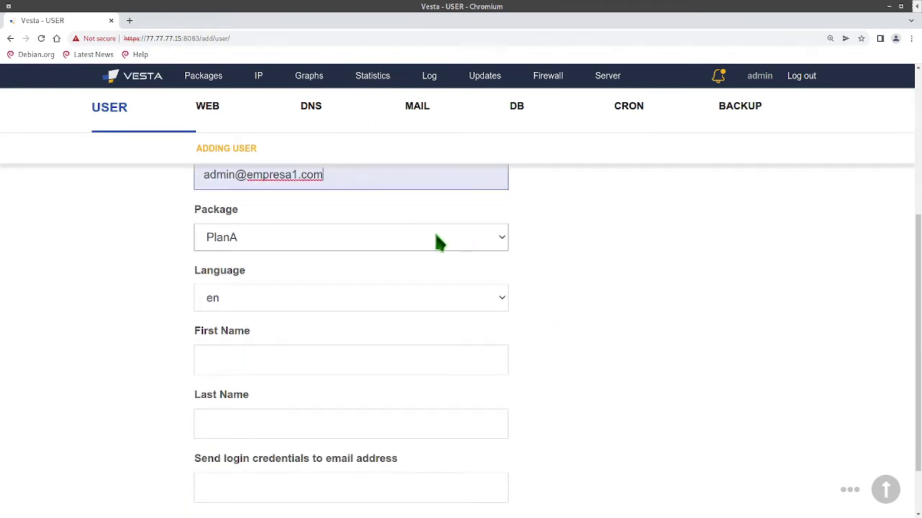
left_click_drag(202, 210, 259, 212)
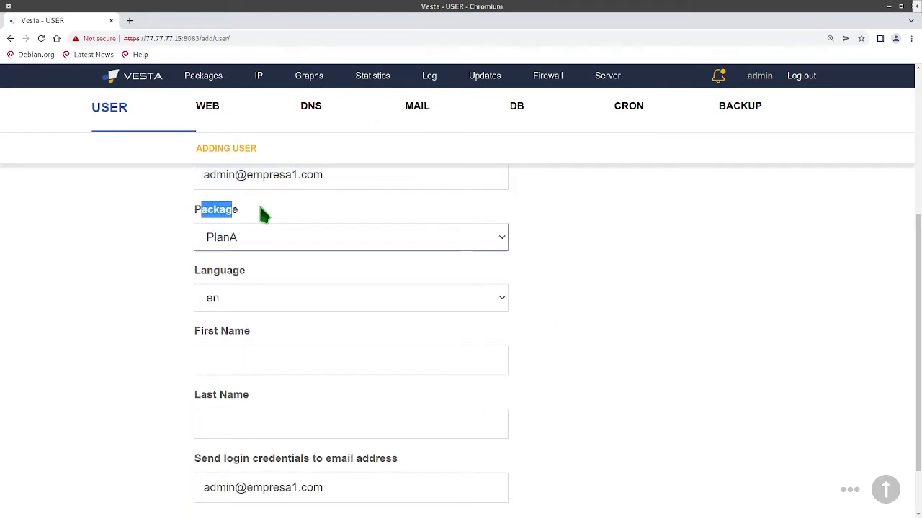
left_click(380, 244)
left_click(352, 261)
left_click(137, 295)
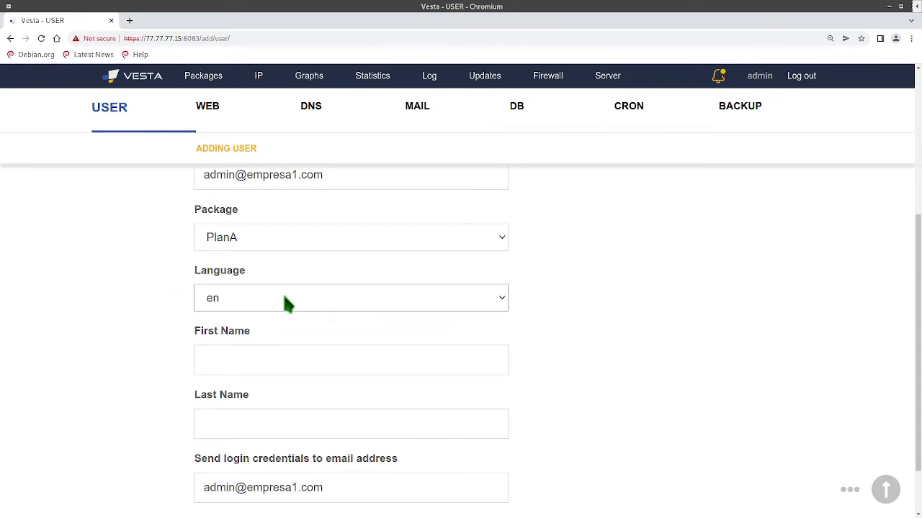
left_click(284, 299)
left_click(244, 151)
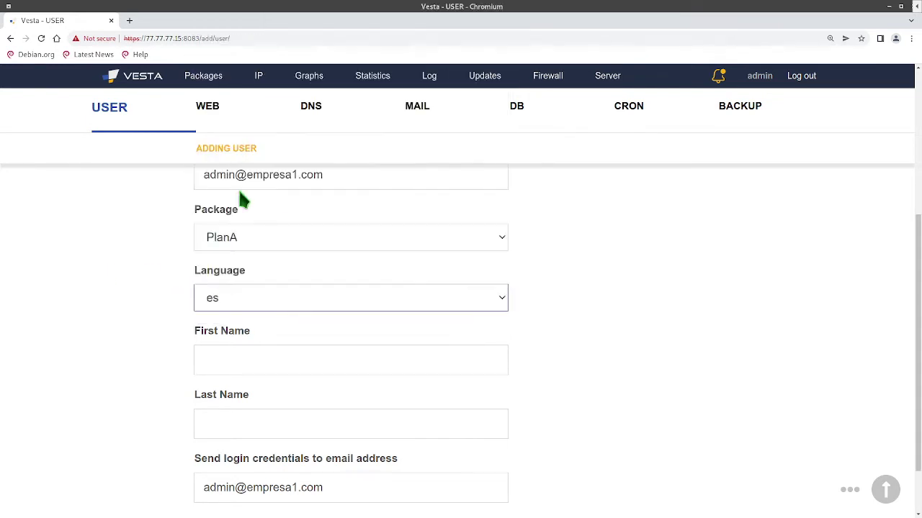
- Enter first name Empresa and last name Uno, then add the empresa1 user
left_click(238, 349)
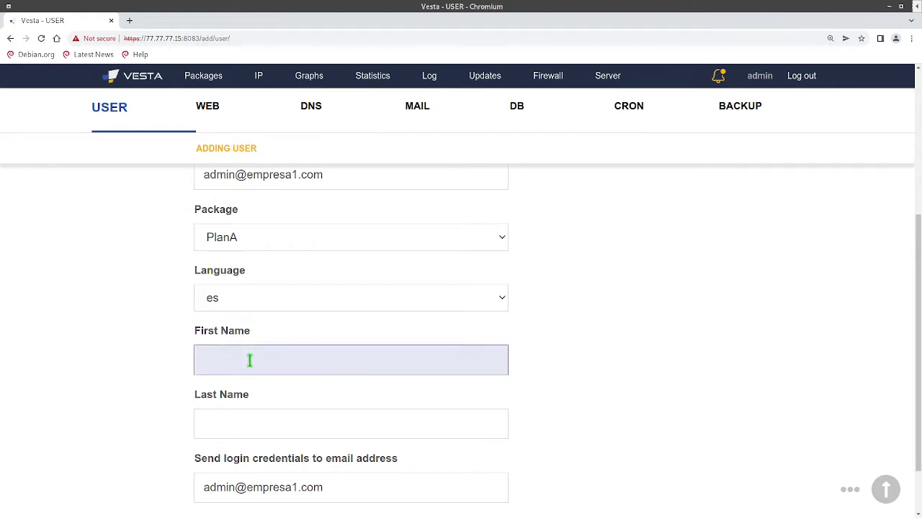
type("Empres")
type("a")
key("Tab")
type("Un")
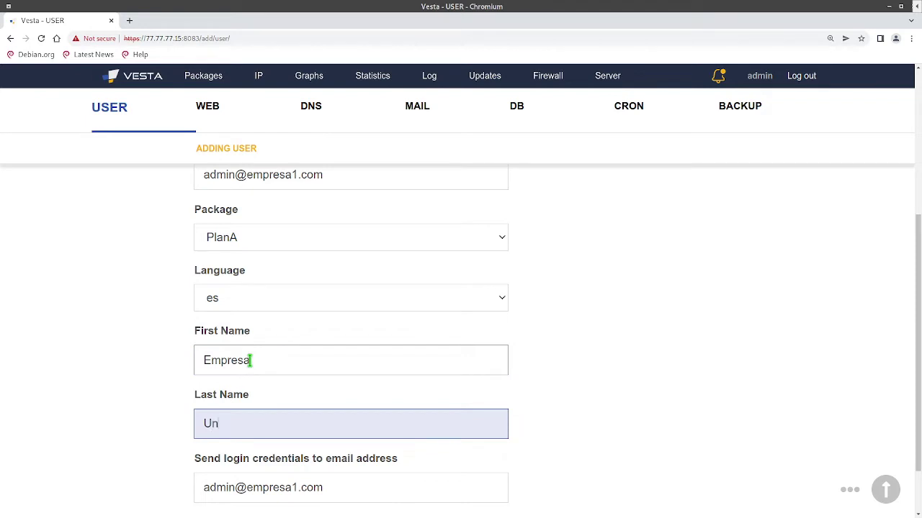
type("o")
scroll(228, 382, "down", 1)
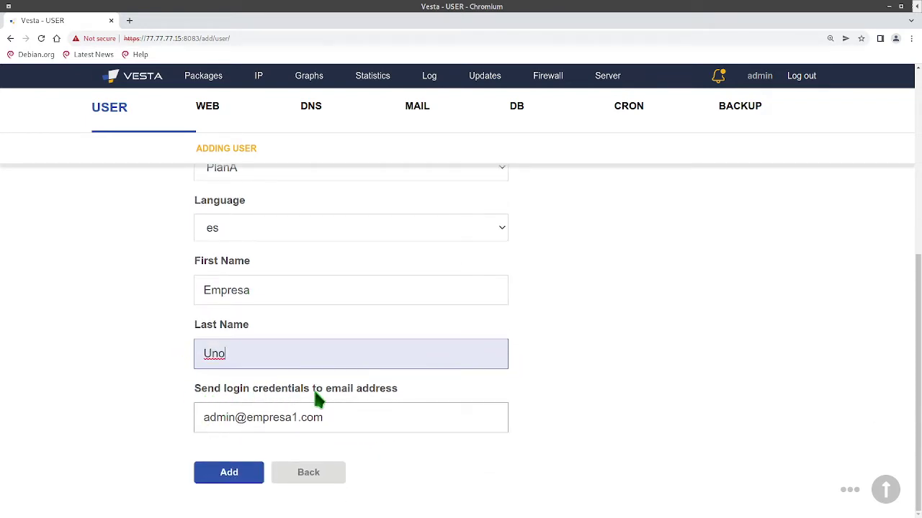
left_click(237, 476)
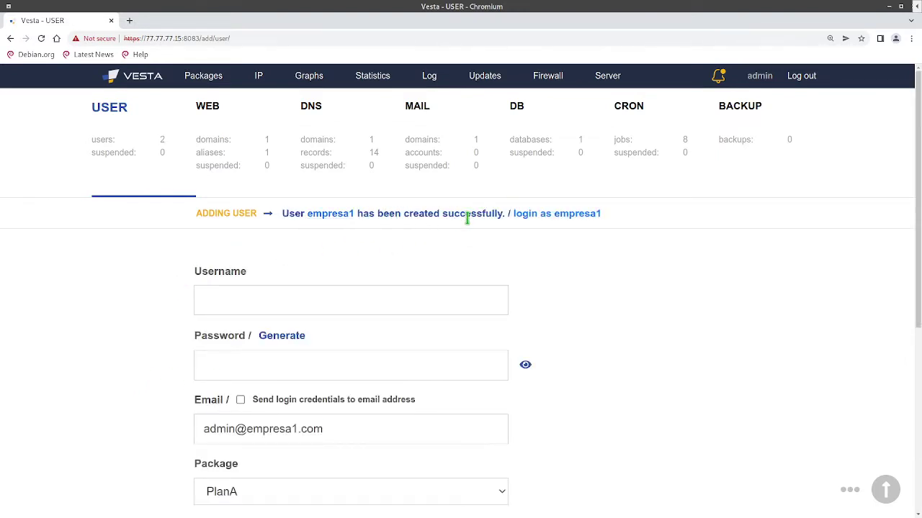
- Open the user list and locate the empresa1 entry on PlanA
left_click(108, 149)
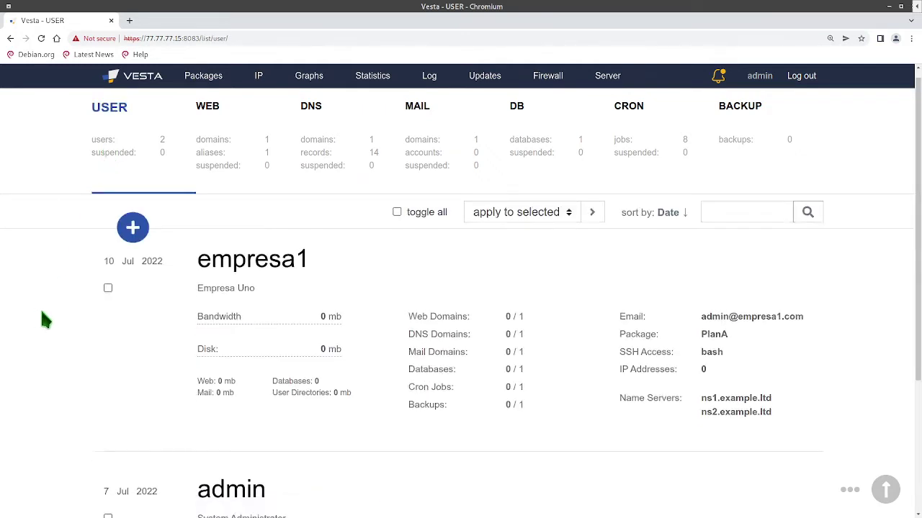
scroll(206, 305, "down", 2)
scroll(252, 252, "up", 1)
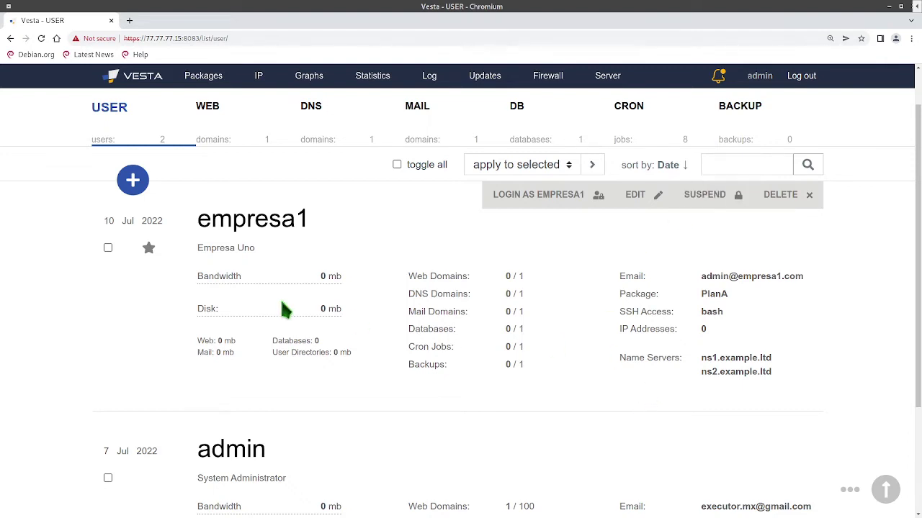
- Review empresa1's zero web, DNS and mail usage, then log in as empresa1
double_click(200, 276)
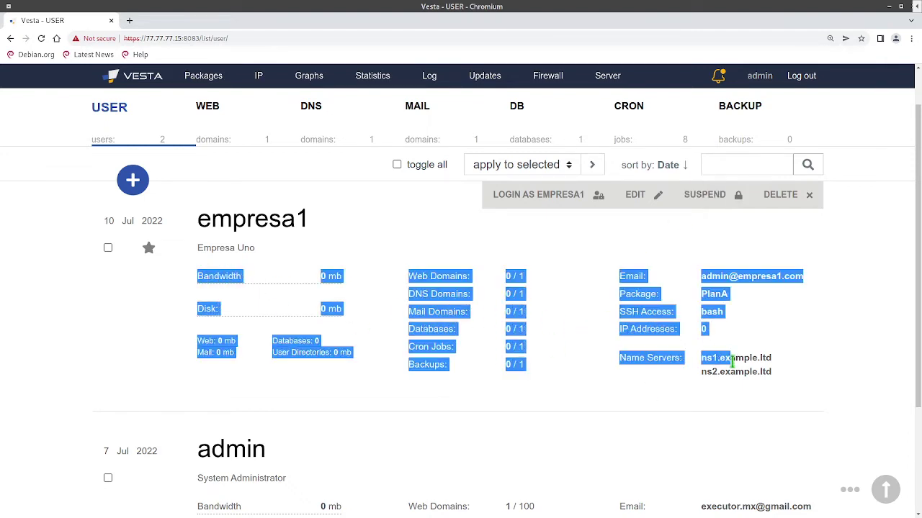
left_click_drag(310, 295, 769, 372)
left_click(769, 372)
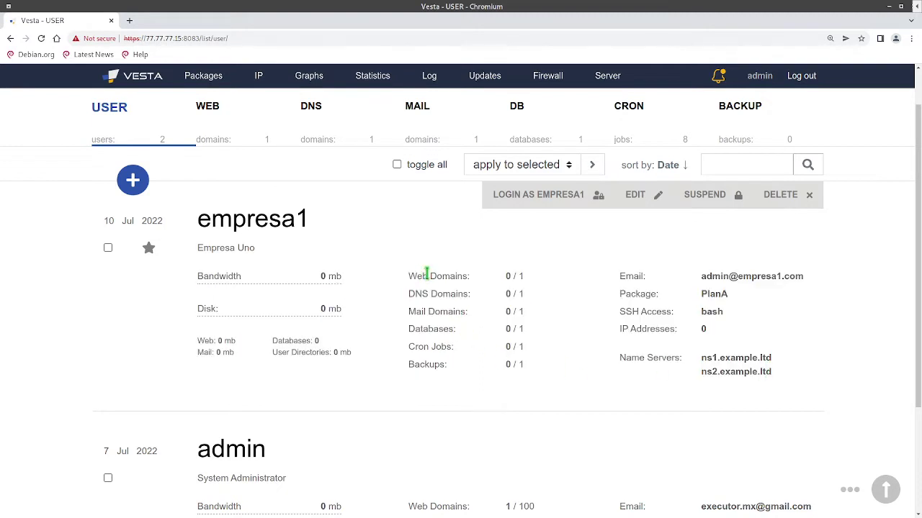
left_click_drag(429, 276, 509, 277)
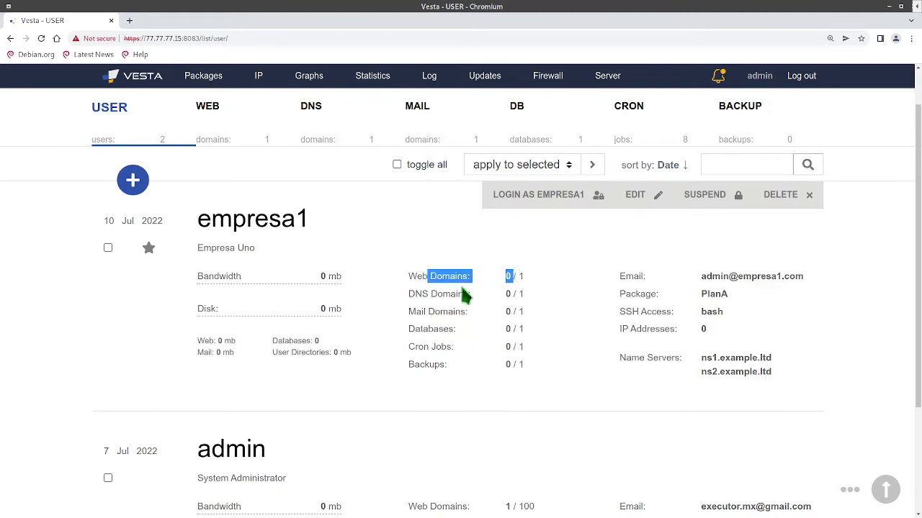
left_click_drag(508, 294, 510, 345)
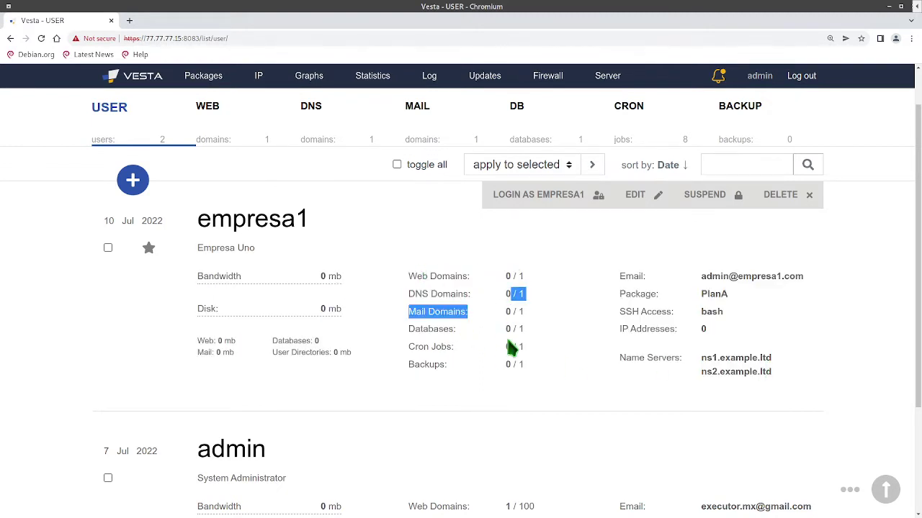
left_click(511, 346)
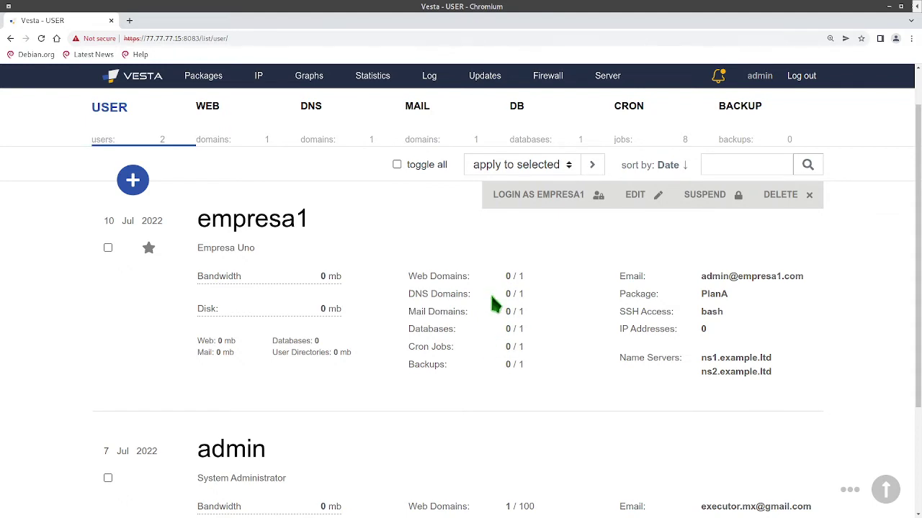
left_click(545, 197)
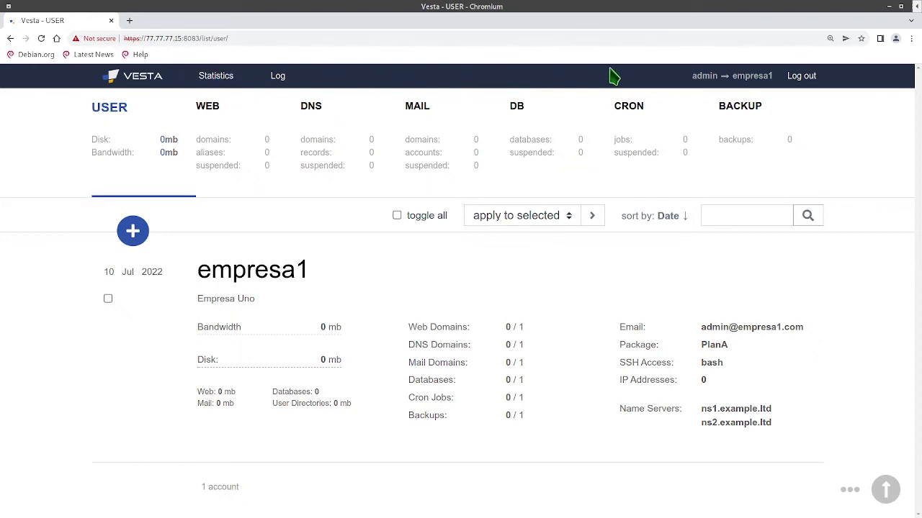
mouse_move(385, 281)
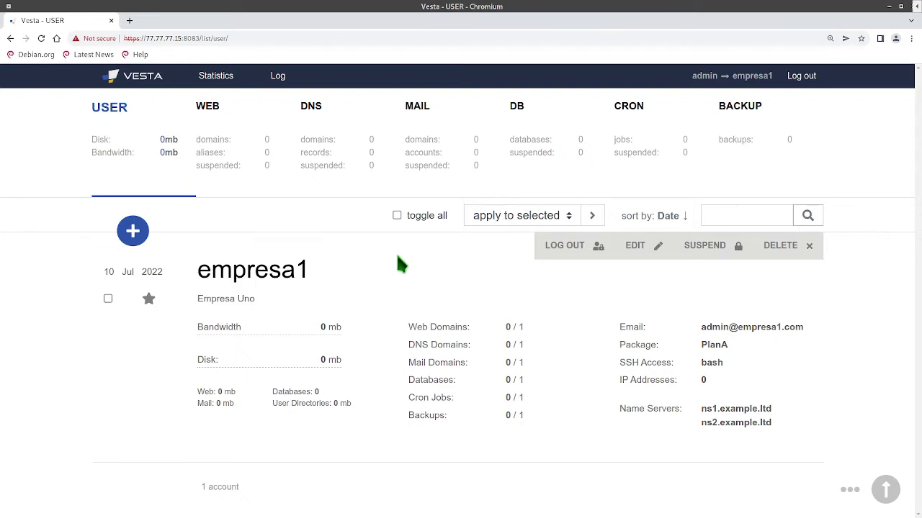
- Start a new web domain named empresa1.com from the WEB list
left_click(213, 155)
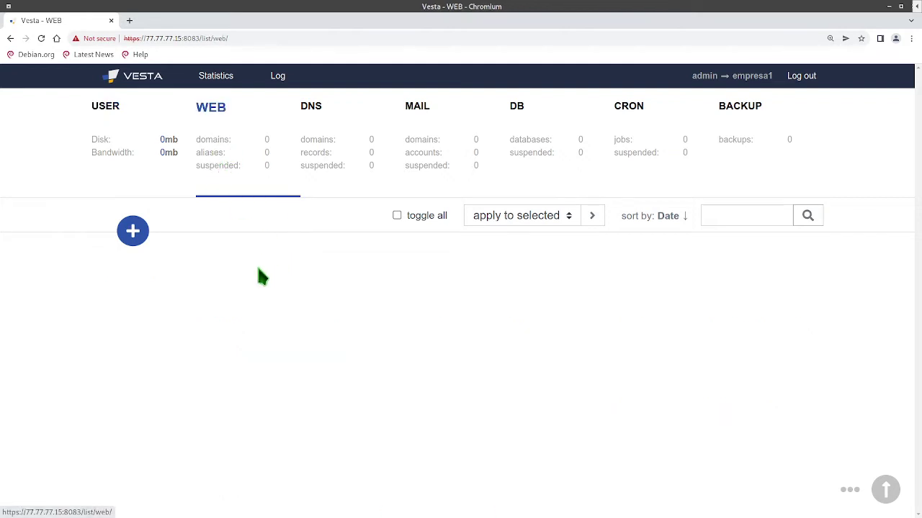
left_click(137, 237)
left_click(247, 301)
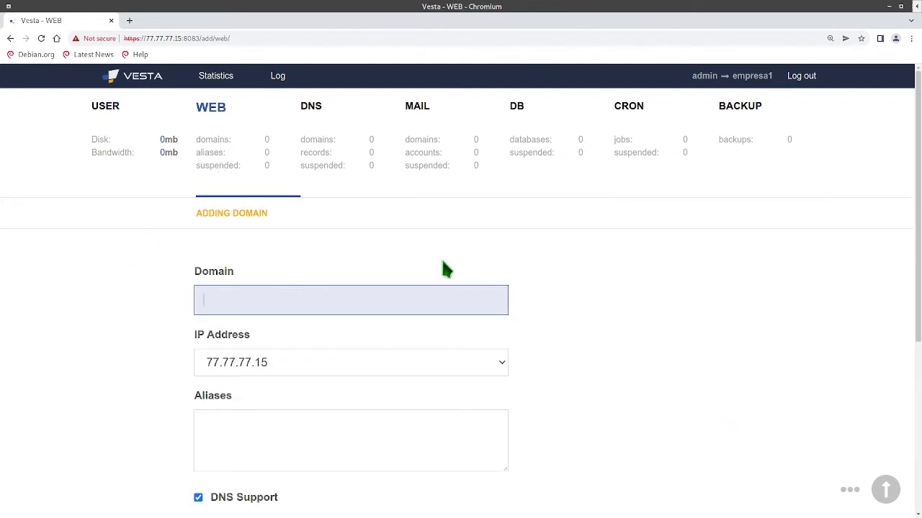
type("empres")
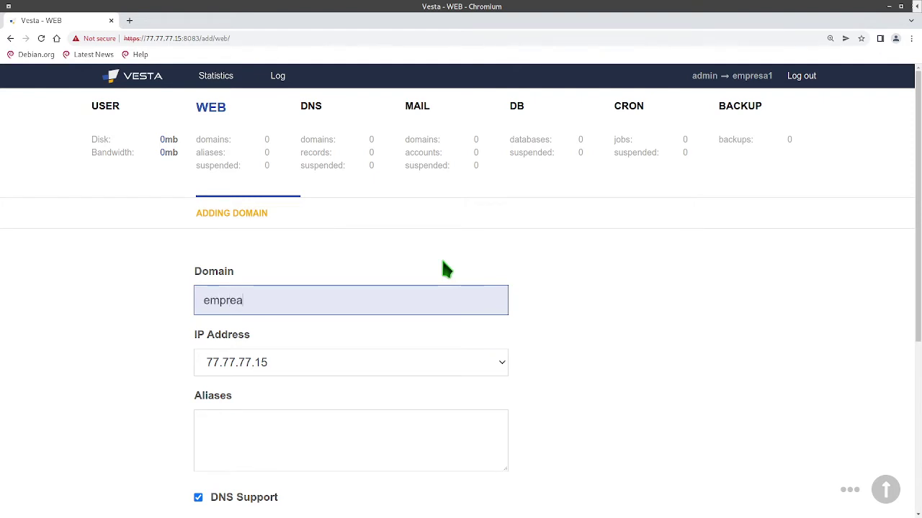
key("BackSpace")
type("sa1.c")
type("om")
key("Tab")
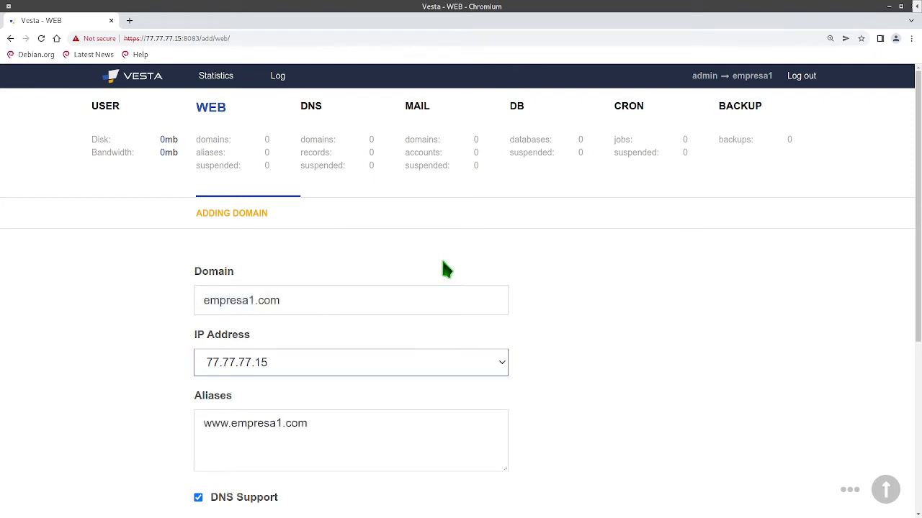
scroll(261, 278, "down", 3)
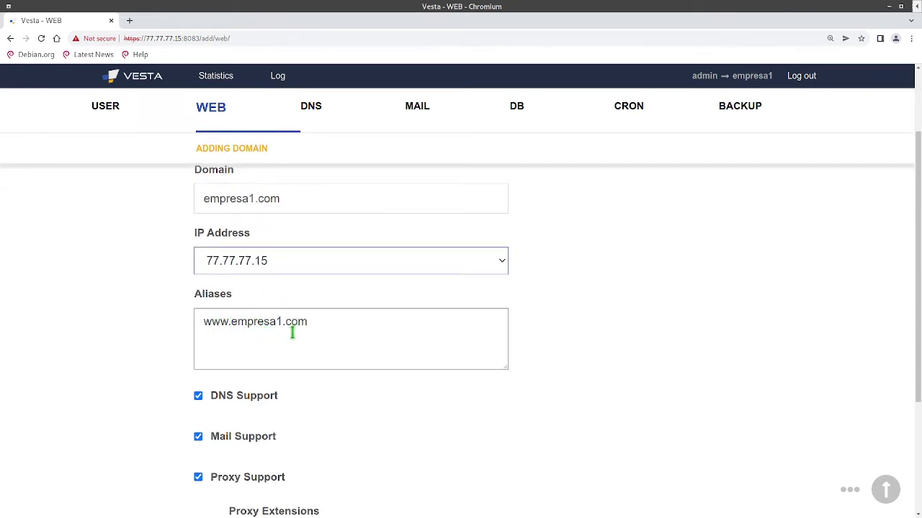
left_click_drag(293, 333, 142, 322)
left_click(141, 322)
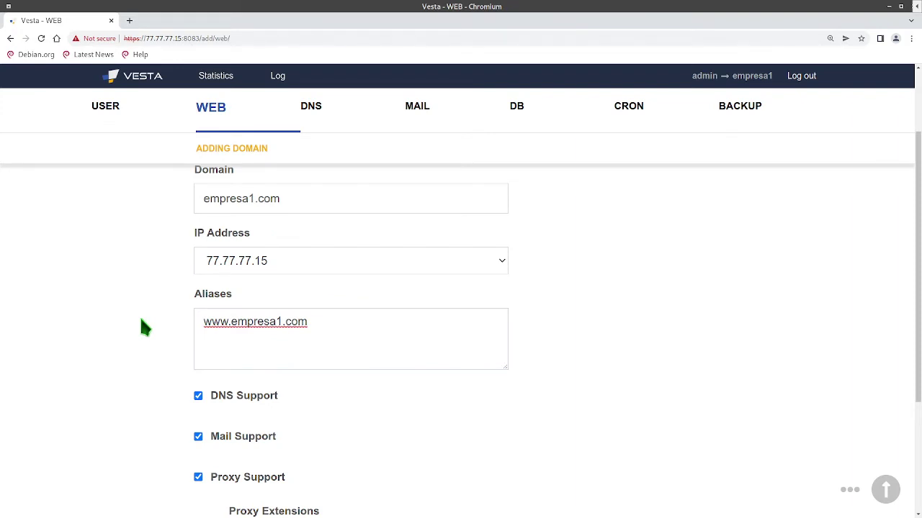
left_click(199, 322)
left_click_drag(228, 322, 196, 319)
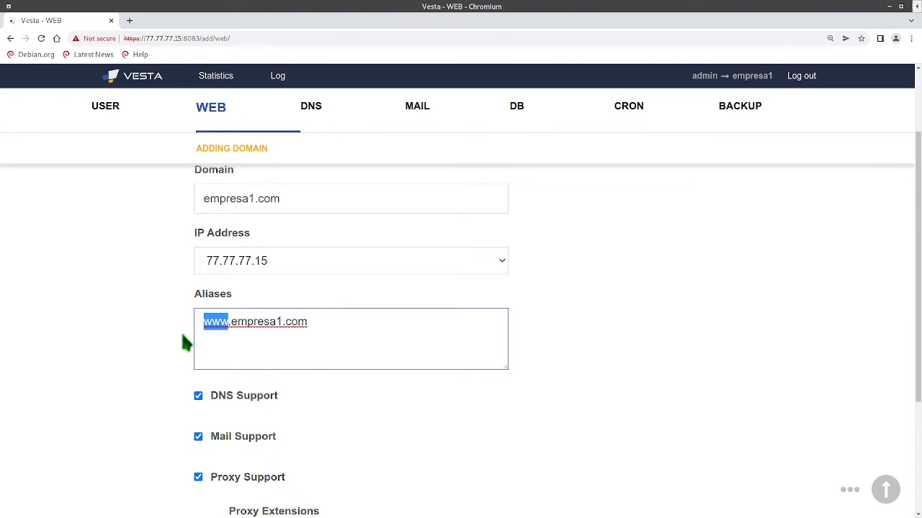
scroll(173, 353, "down", 3)
left_click(153, 338)
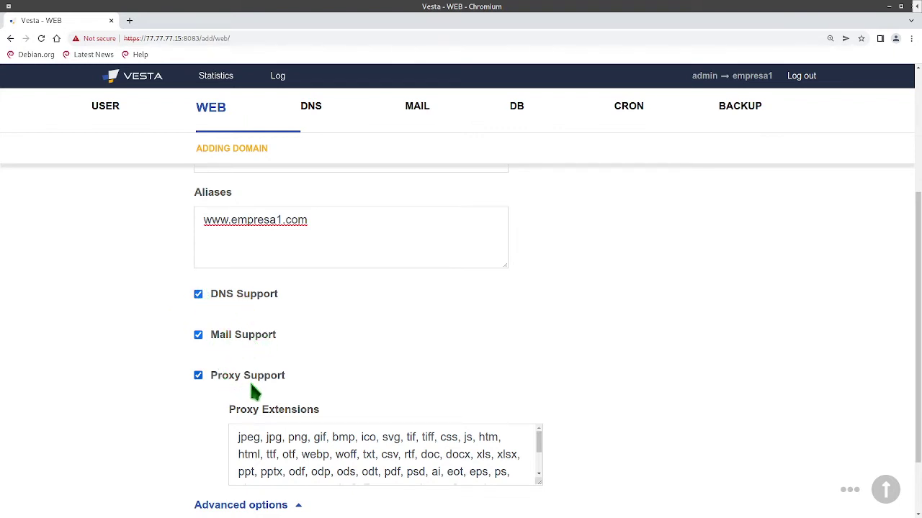
- Expand Advanced options below Proxy Extensions, showing SSL off, statistics none and no additional FTP
scroll(267, 379, "down", 2)
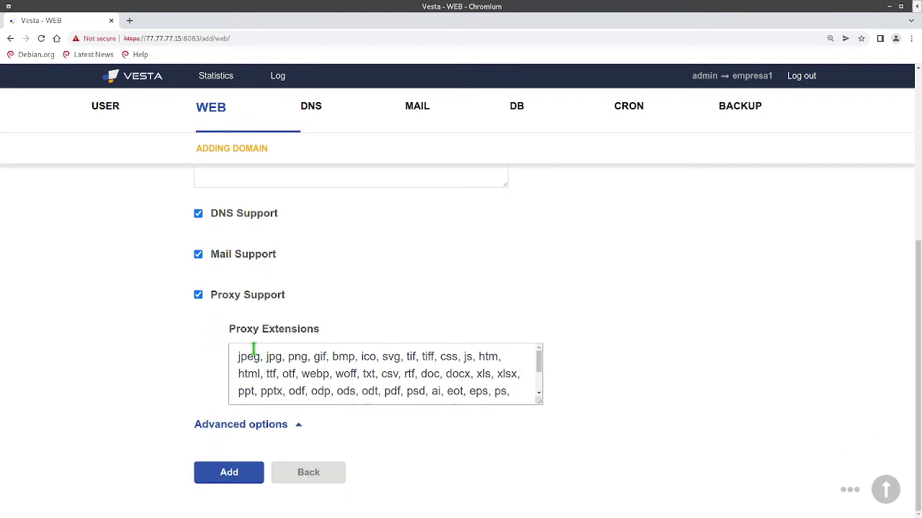
scroll(324, 360, "down", 2)
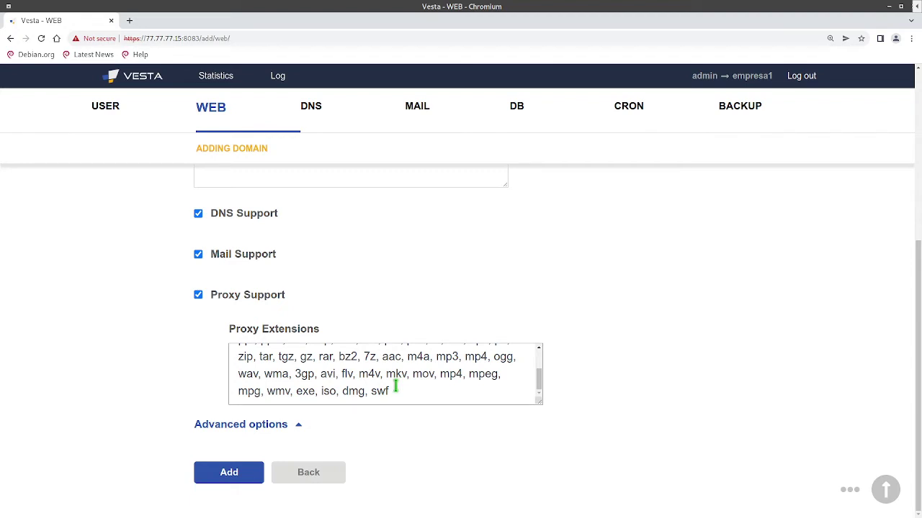
scroll(444, 391, "up", 2)
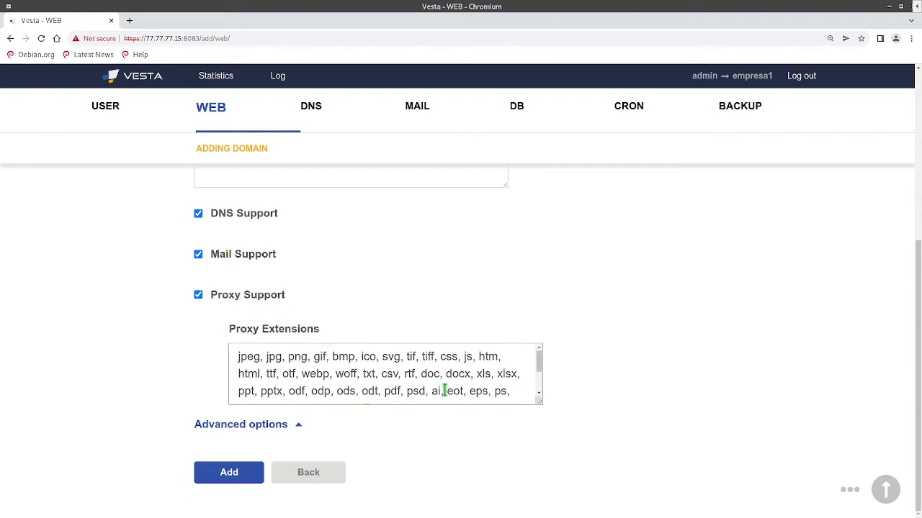
scroll(444, 391, "down", 1)
scroll(444, 391, "up", 1)
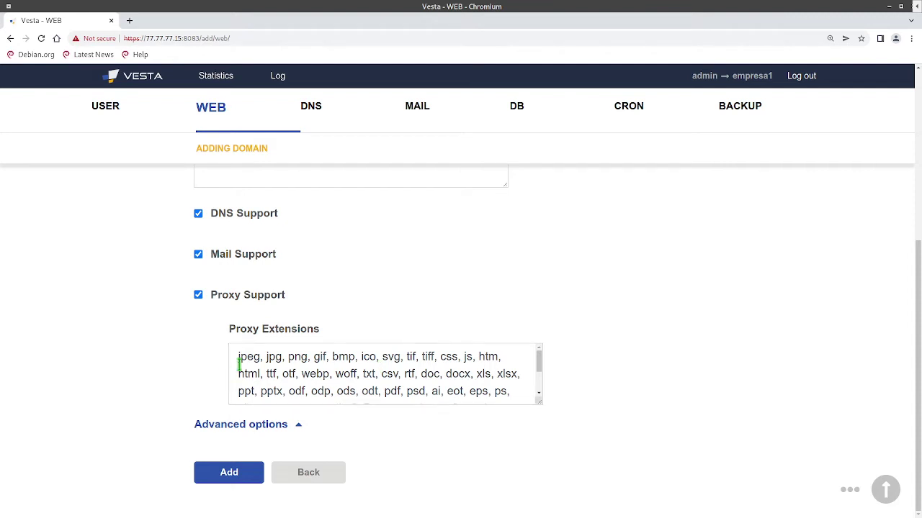
left_click_drag(239, 364, 248, 360)
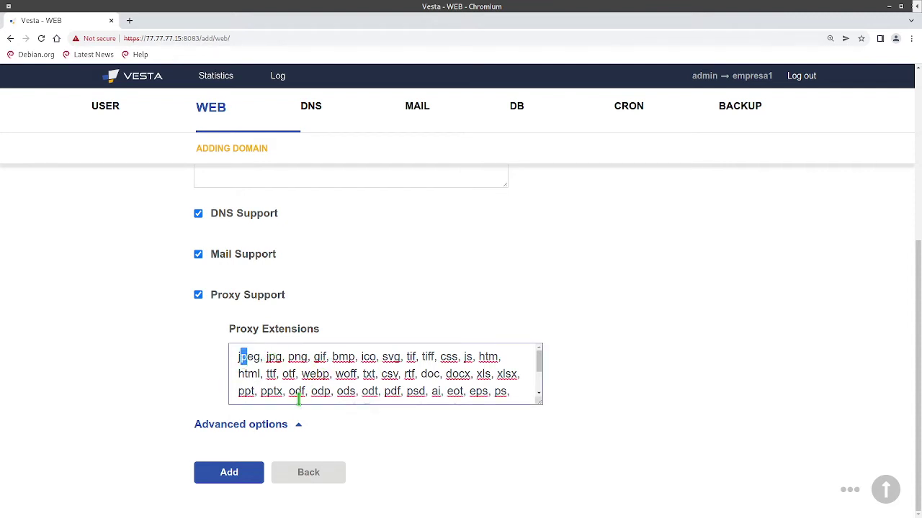
left_click(291, 426)
scroll(148, 406, "down", 3)
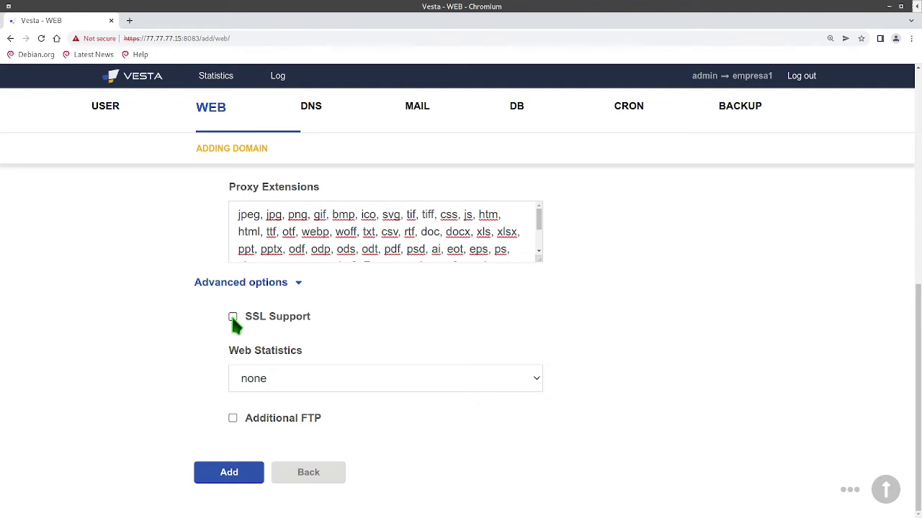
left_click(233, 320)
scroll(173, 337, "down", 2)
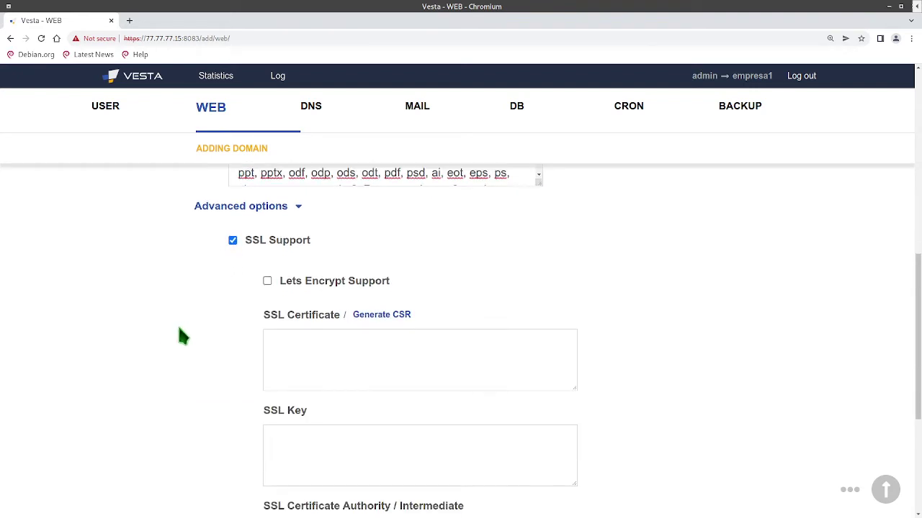
left_click(267, 282)
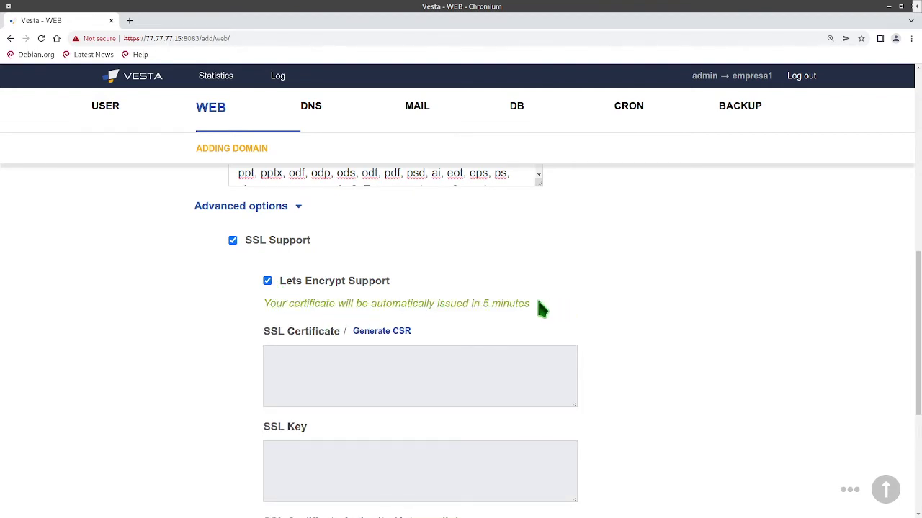
left_click_drag(540, 304, 284, 304)
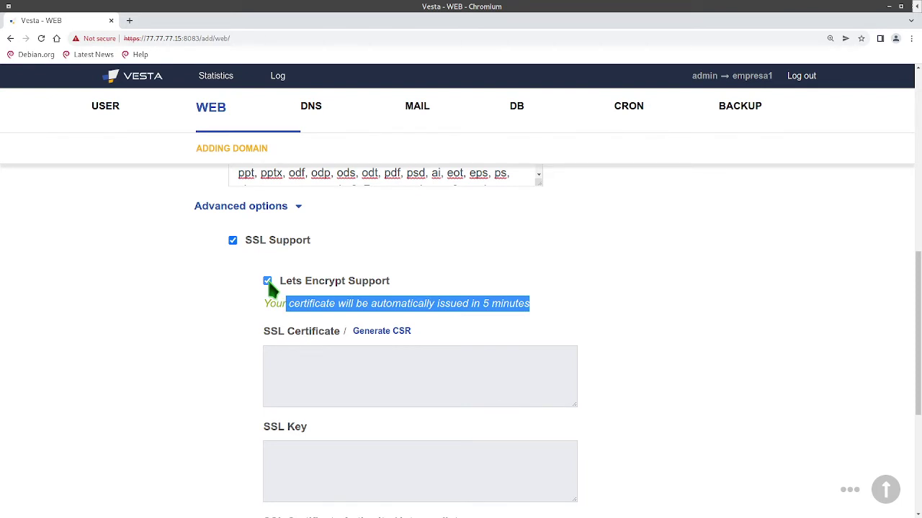
left_click(267, 281)
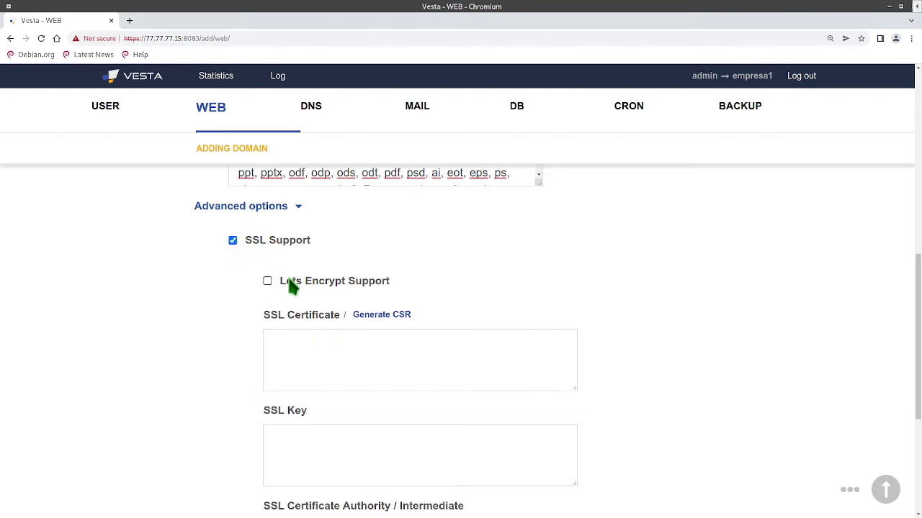
left_click(372, 358)
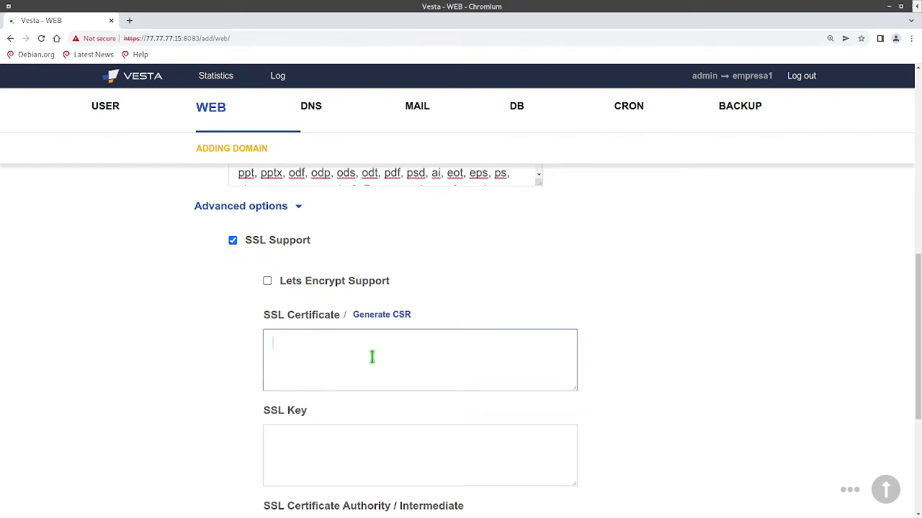
scroll(325, 363, "down", 3)
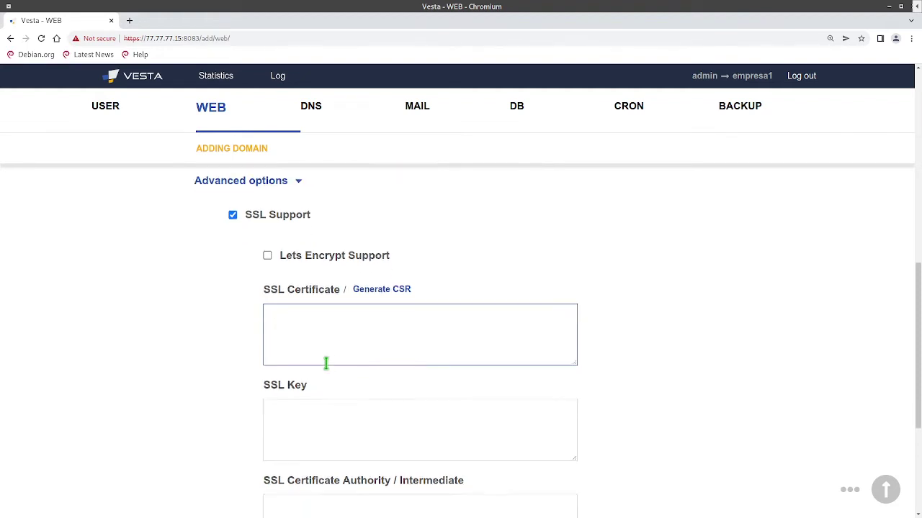
scroll(324, 363, "up", 2)
scroll(341, 425, "down", 1)
scroll(341, 425, "down", 2)
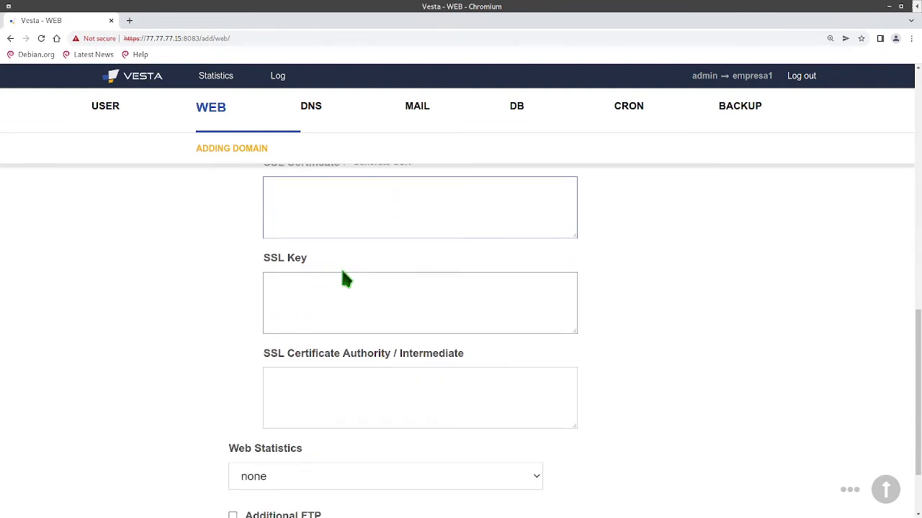
left_click(331, 298)
scroll(324, 190, "up", 2)
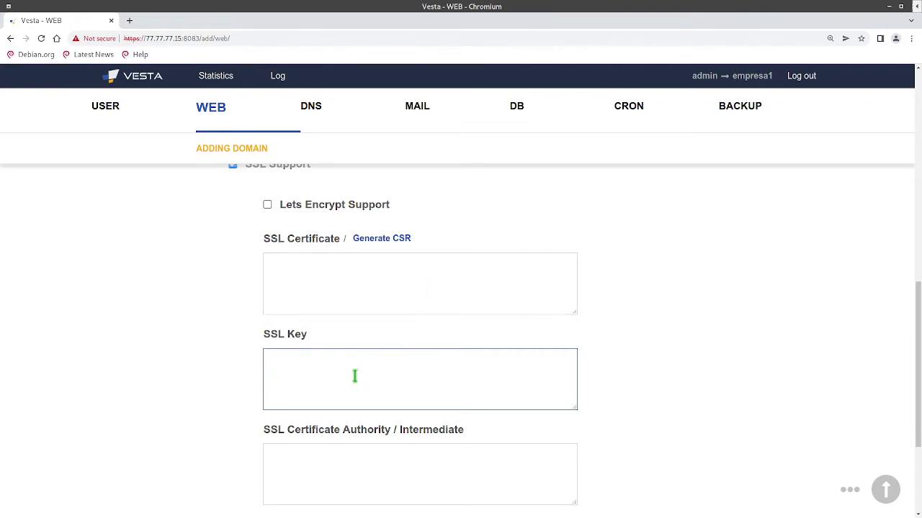
scroll(353, 377, "down", 3)
left_click(288, 347)
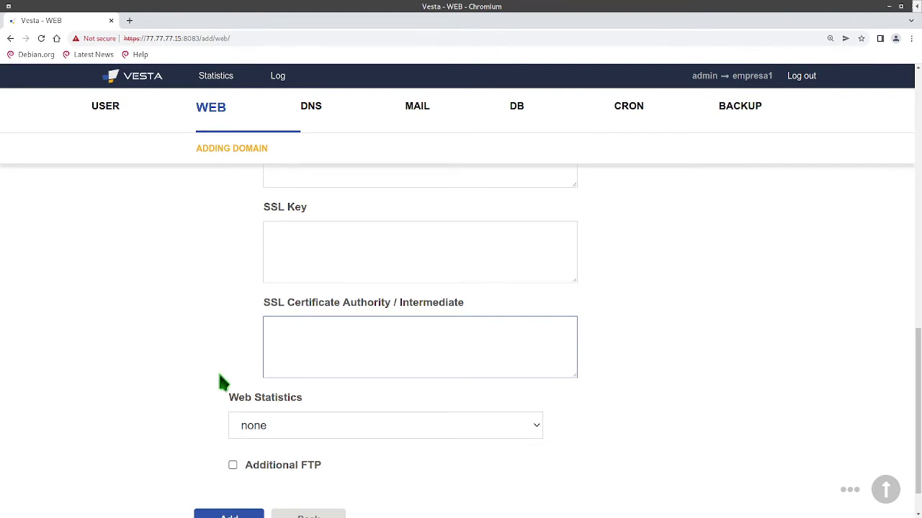
scroll(223, 407, "up", 4)
scroll(220, 346, "up", 2)
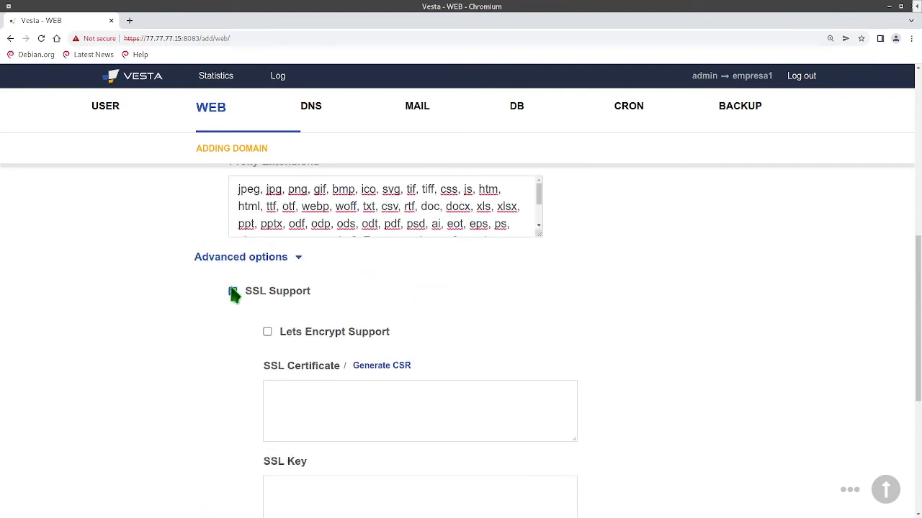
left_click(233, 290)
- Set the domain's Web Statistics to awstats
left_click(297, 378)
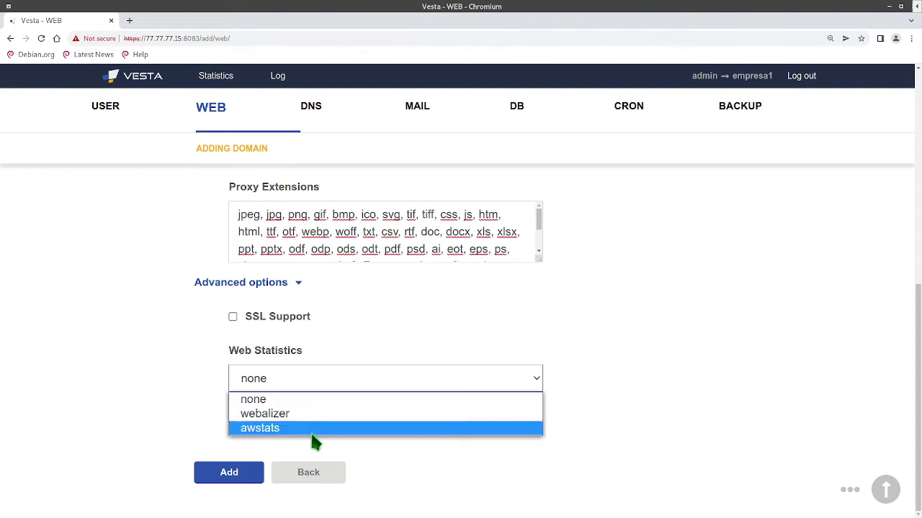
left_click(314, 432)
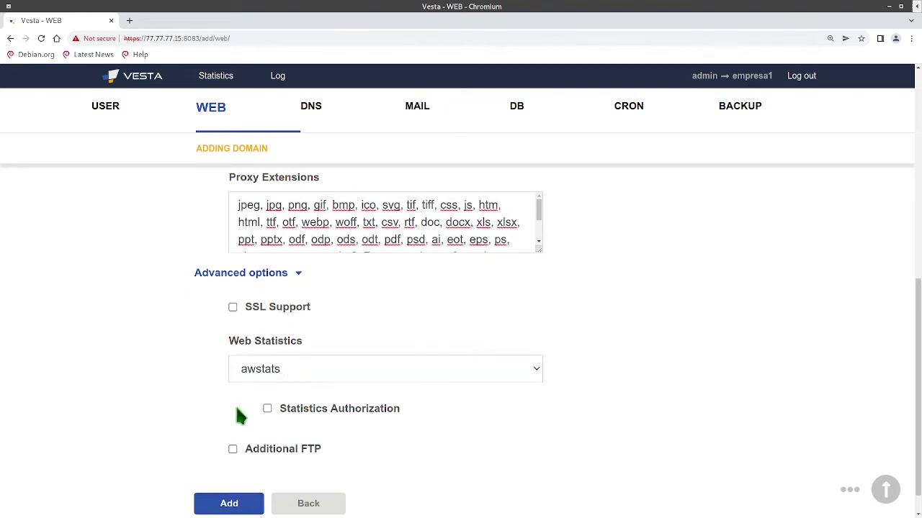
scroll(237, 411, "down", 1)
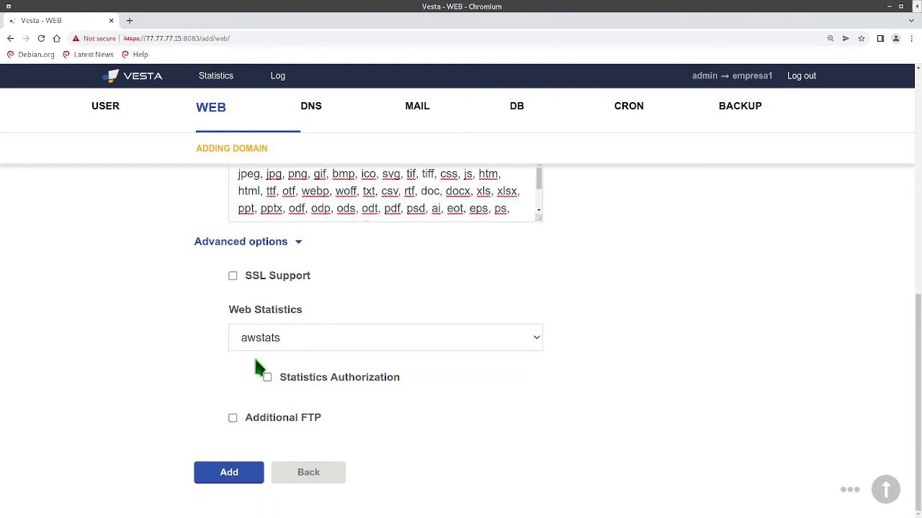
- Enable Additional FTP to reveal the FTP #1 account fields
left_click(232, 418)
scroll(188, 410, "down", 3)
scroll(193, 400, "down", 3)
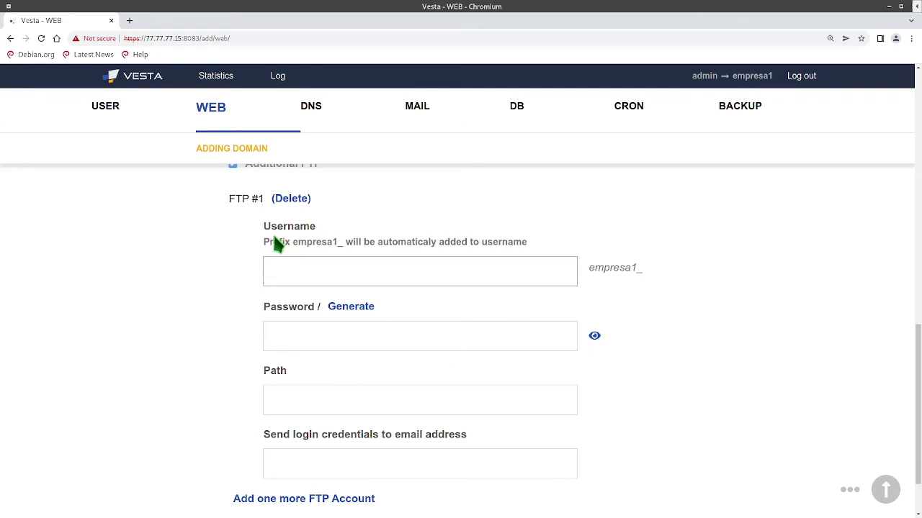
- Review how the automatic empresa1_ prefix forms the full FTP login empresa1_ftpuser
left_click(332, 270)
type("ftpuser")
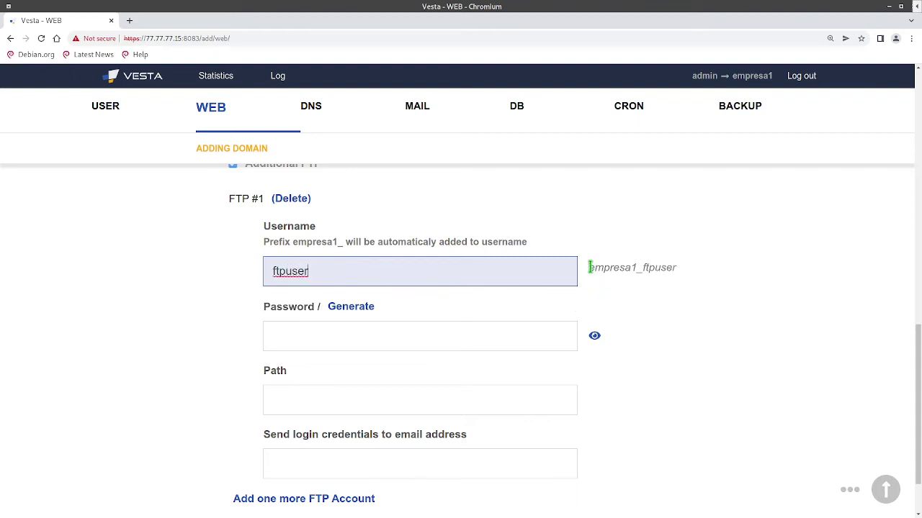
left_click_drag(588, 268, 680, 269)
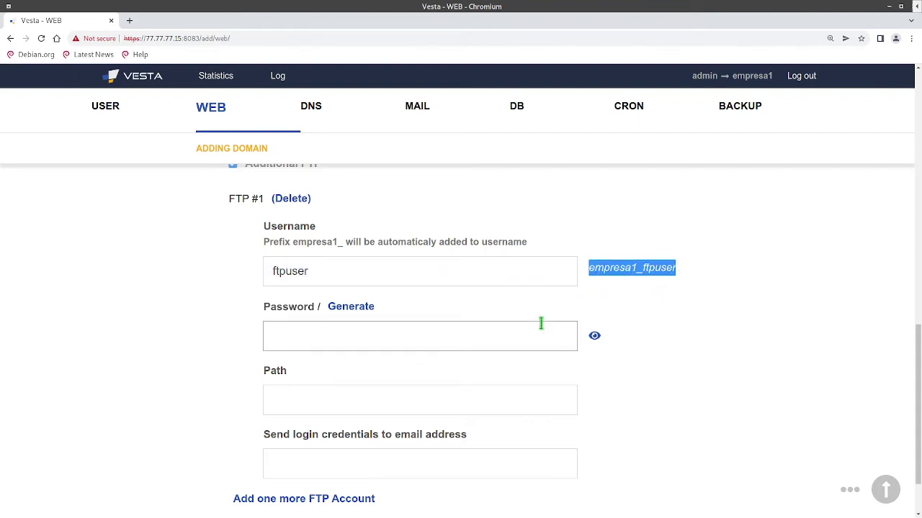
mouse_move(329, 267)
left_mouse_down()
mouse_move(286, 272)
mouse_move(267, 262)
left_mouse_up()
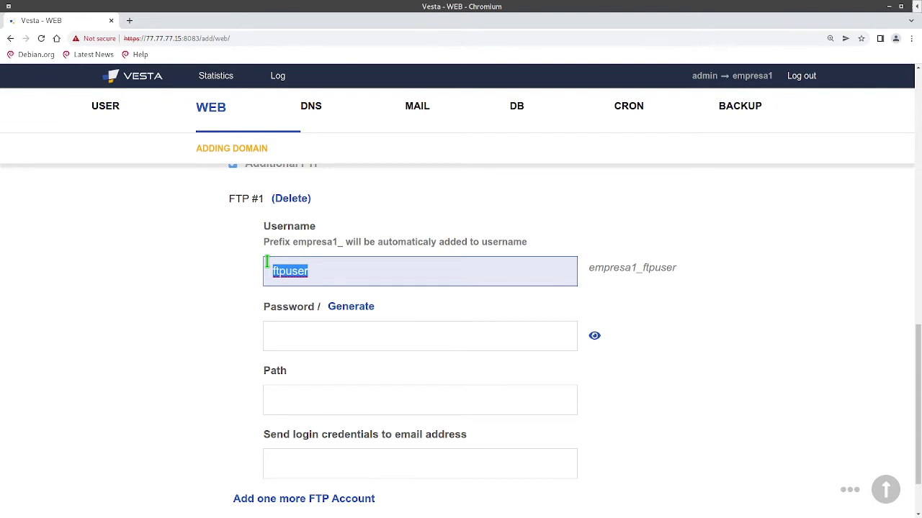
left_click_drag(588, 268, 676, 268)
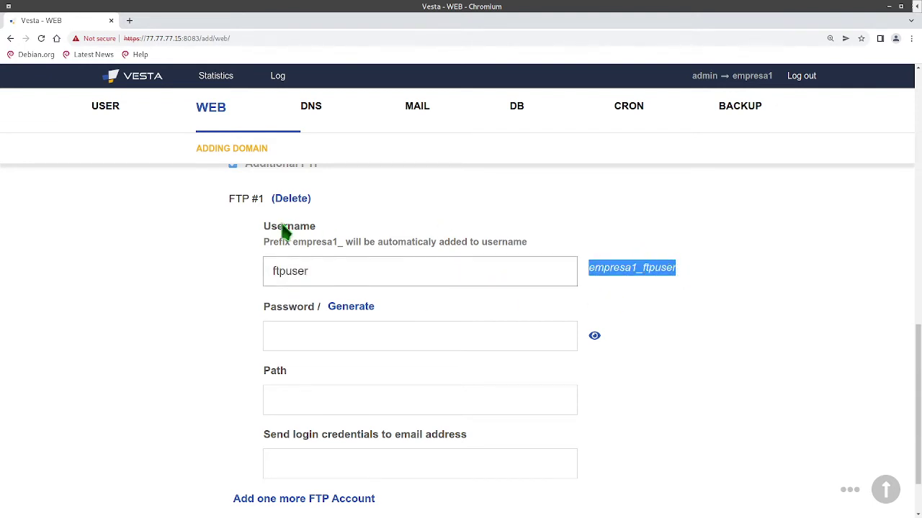
left_click_drag(297, 242, 346, 242)
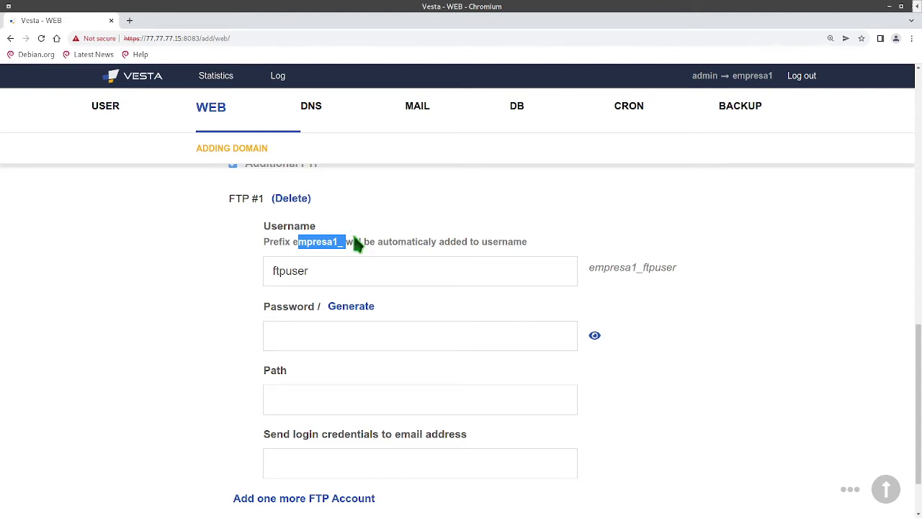
left_click_drag(363, 242, 508, 245)
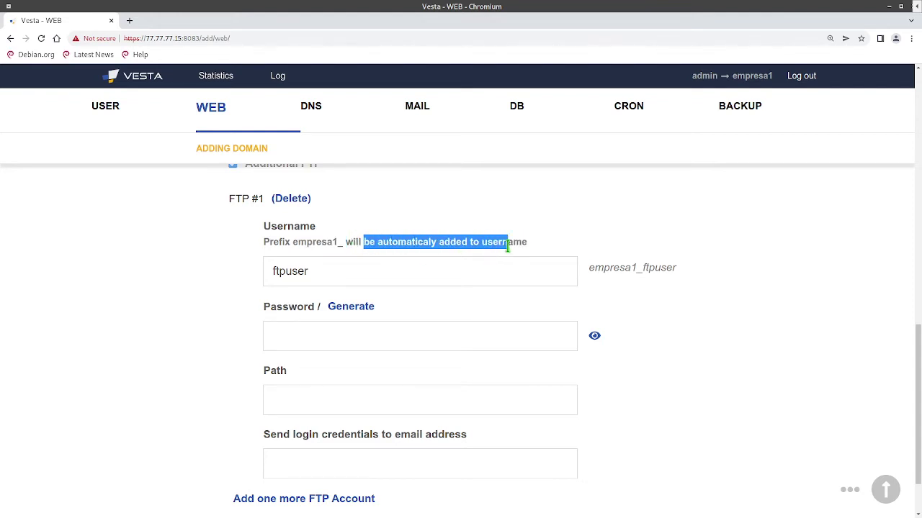
- Clear the FTP #1 username and retype it as ftpuser
left_click(480, 267)
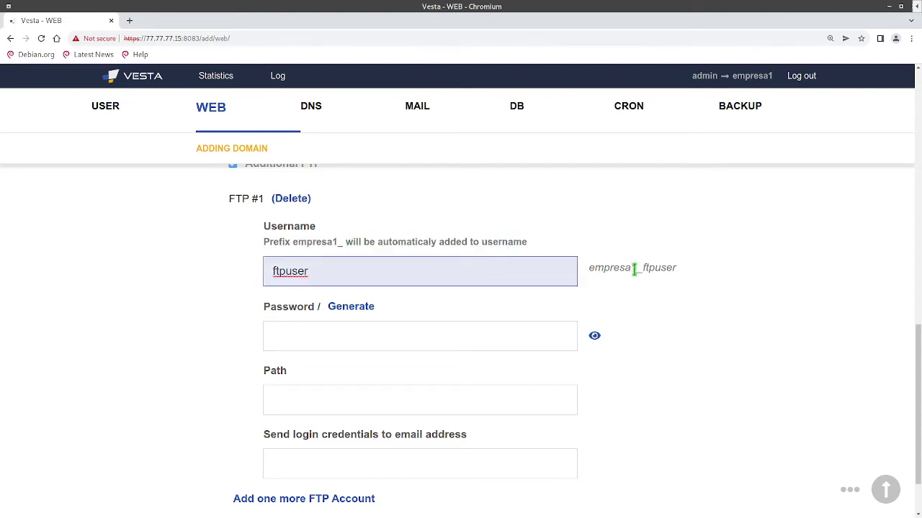
key("ctrl+a")
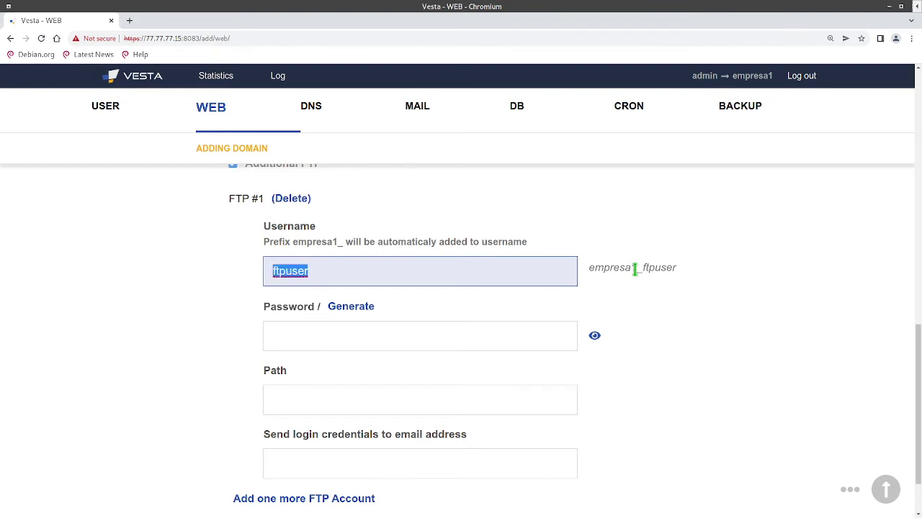
key("BackSpace")
left_click_drag(665, 274, 588, 277)
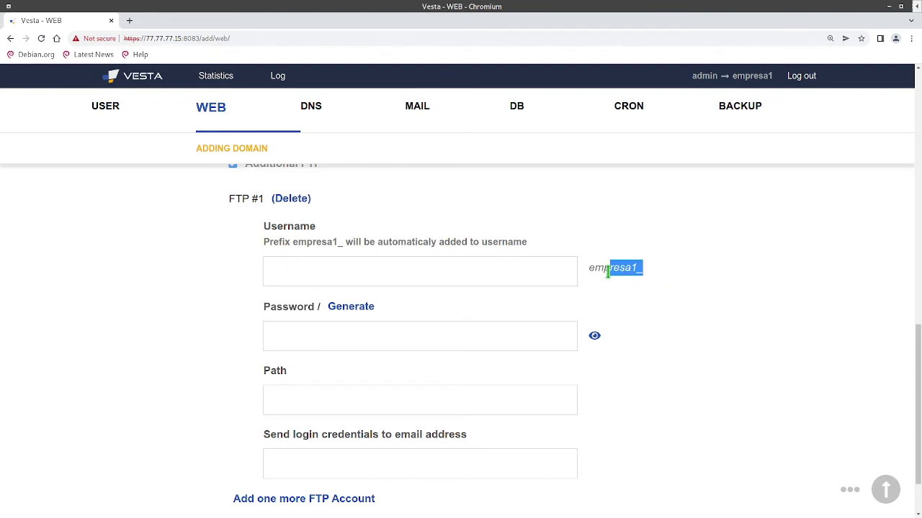
left_click(500, 271)
type("ftpuser")
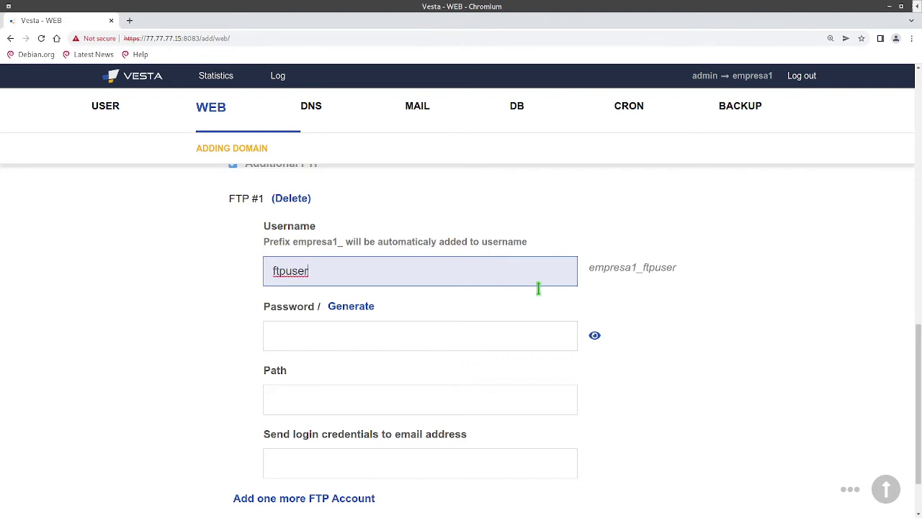
left_click(653, 268)
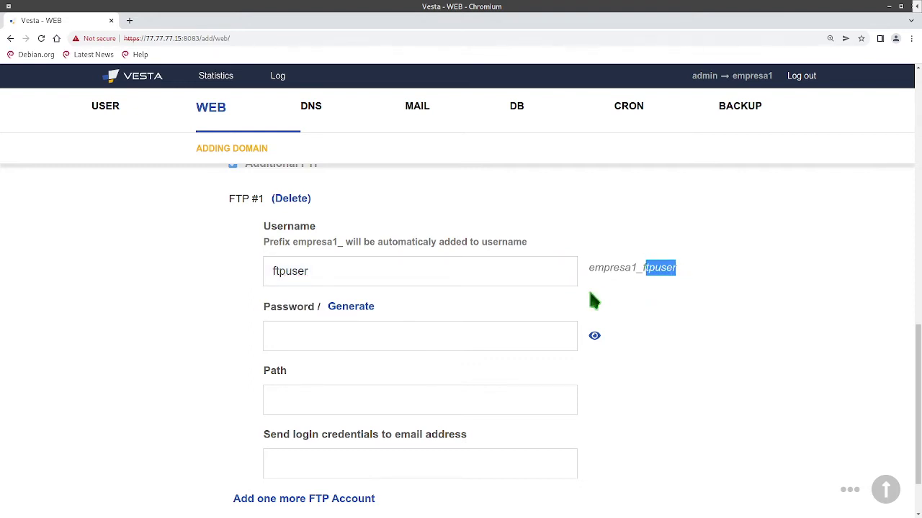
- Copy the saved password from the Pluma notes for the FTP password field
left_click(354, 343)
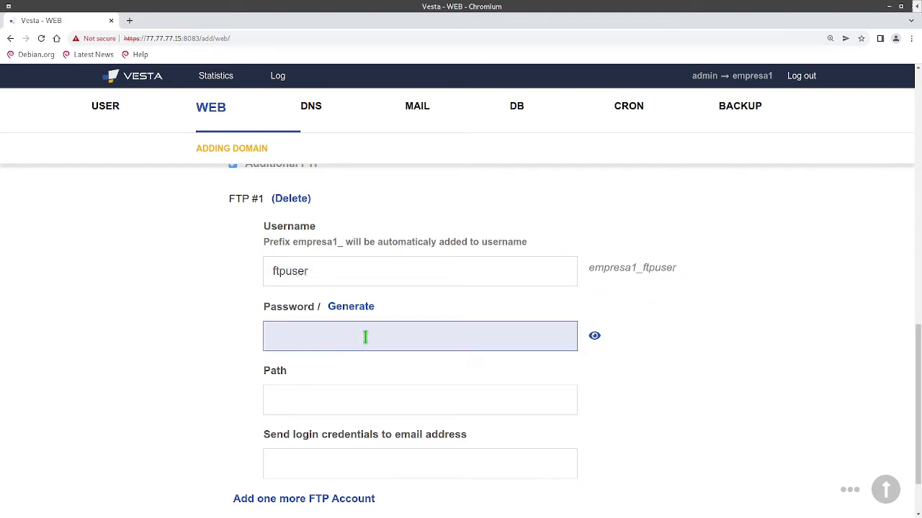
left_click(362, 310)
left_click(350, 336)
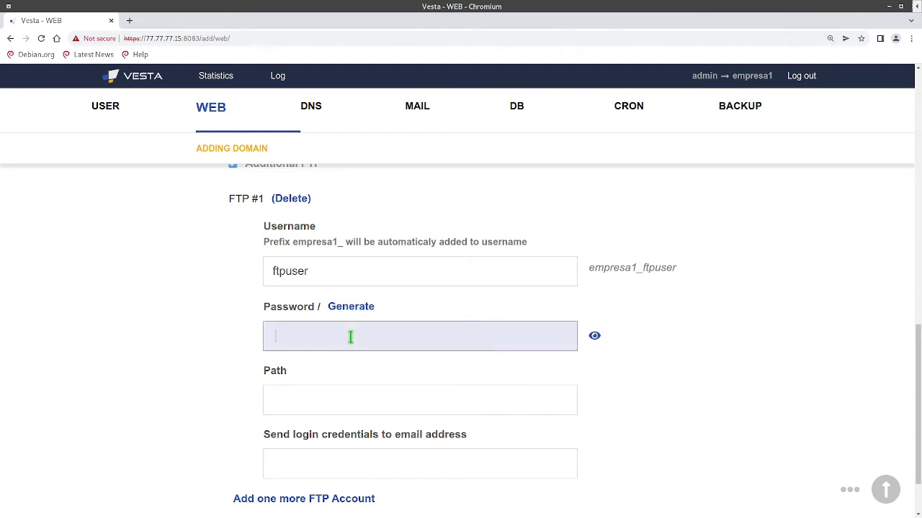
key("alt+Tab")
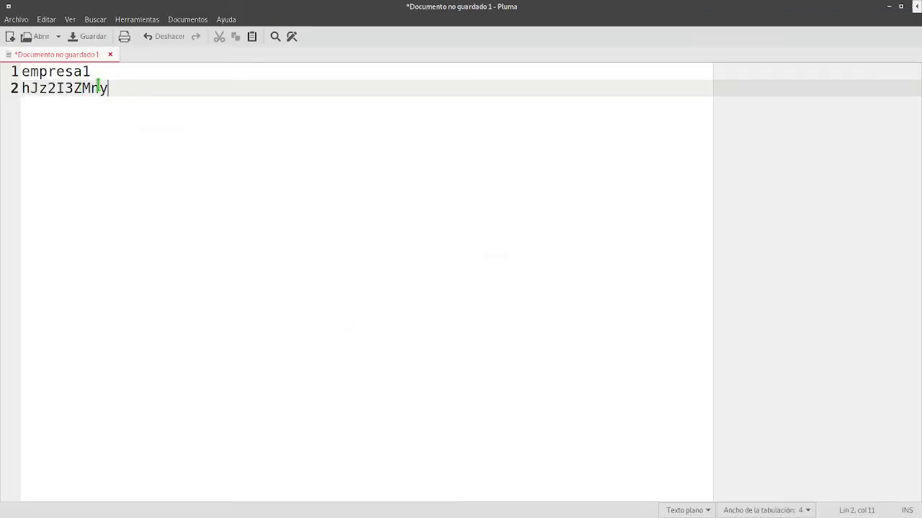
double_click(97, 87)
key("ctrl+c")
key("alt+Tab")
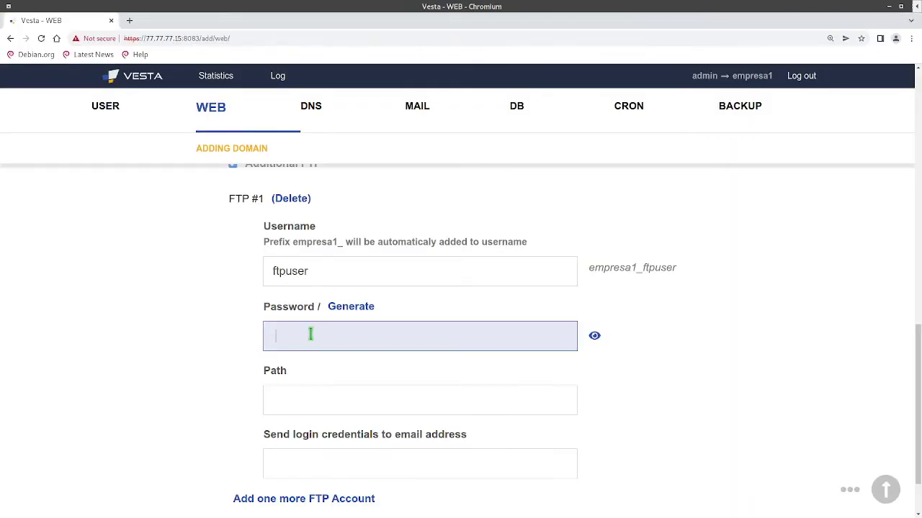
- Paste the FTP password and add the empresa1.com web domain with its FTP account
key("ctrl+v")
scroll(220, 358, "down", 1)
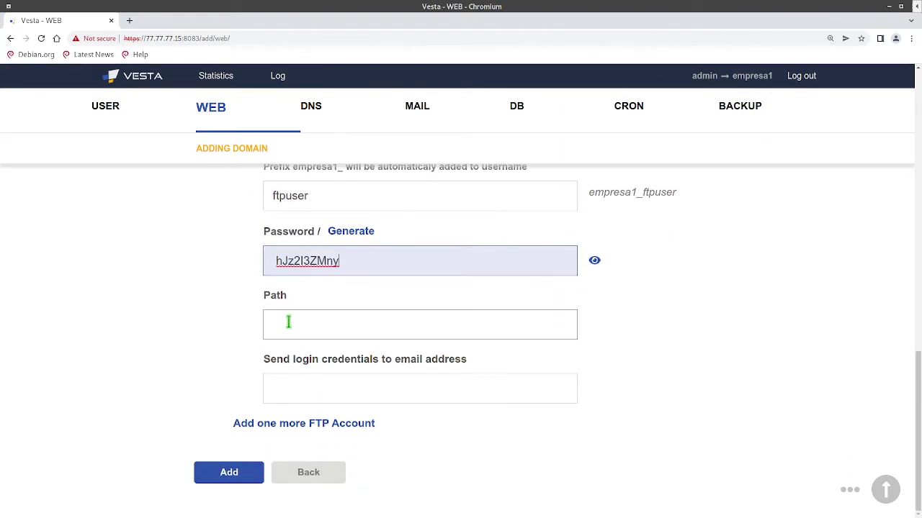
left_click(288, 322)
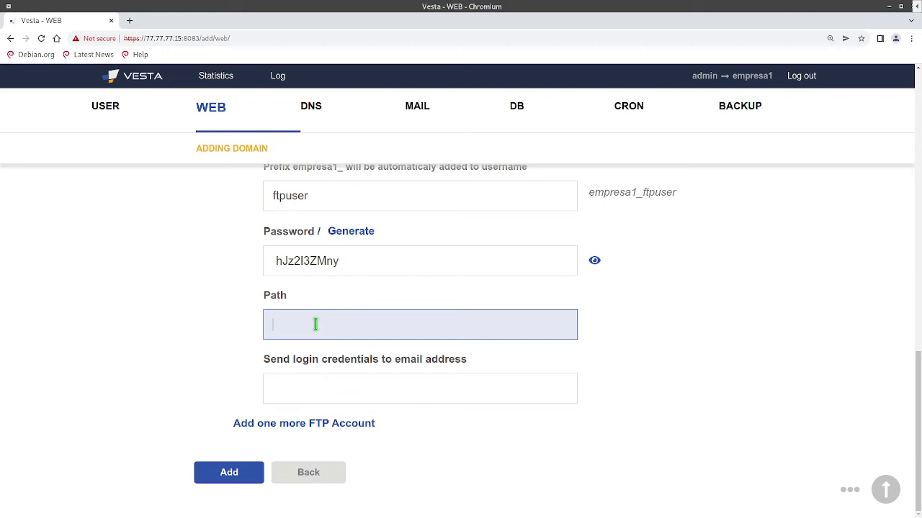
left_click(305, 388)
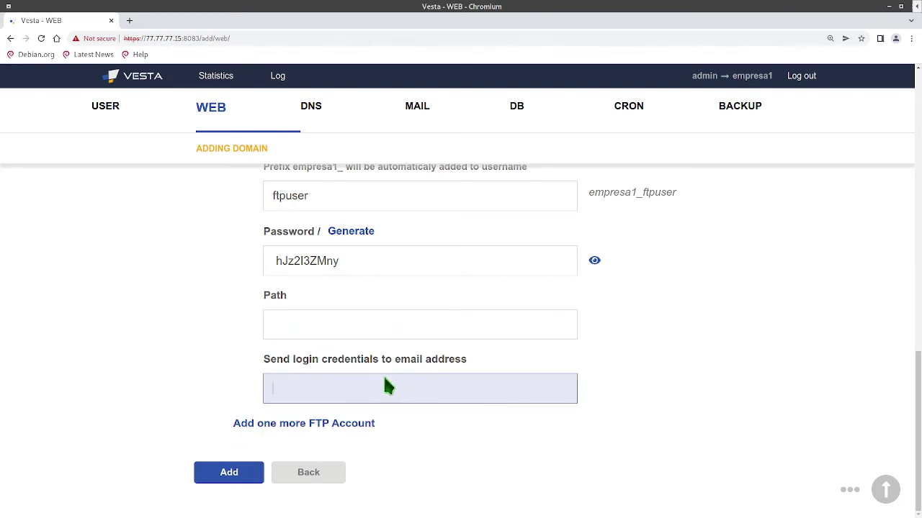
left_click(238, 475)
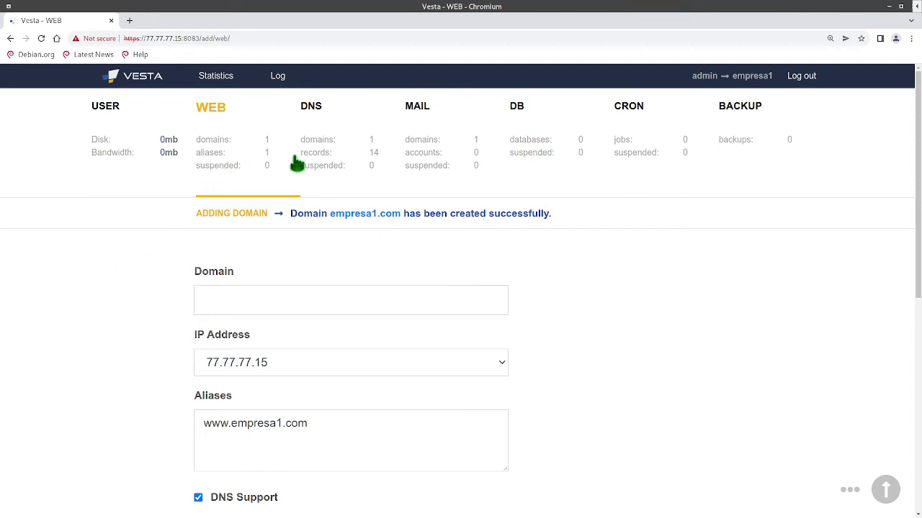
- Review empresa1.com's FTP account, SSL support and bandwidth in the web list, then view DNS domains
left_click(238, 167)
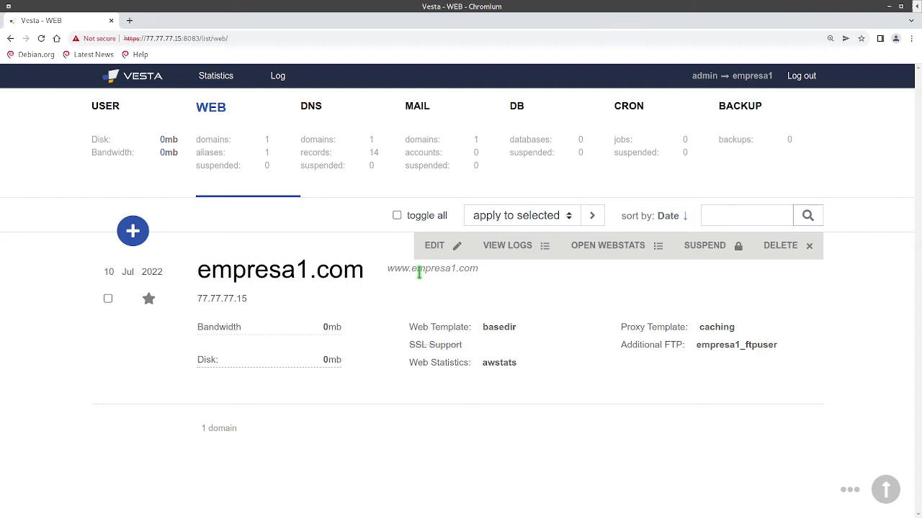
left_click_drag(709, 327, 716, 342)
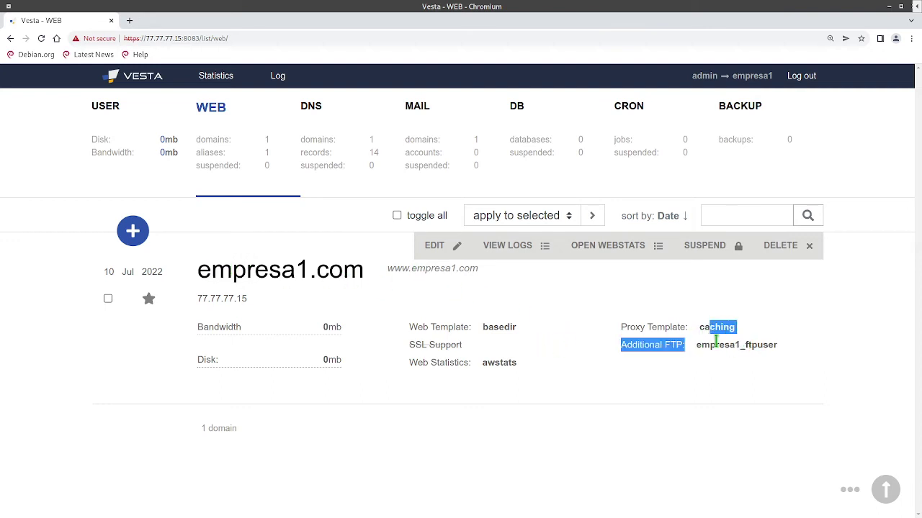
left_click_drag(408, 345, 479, 352)
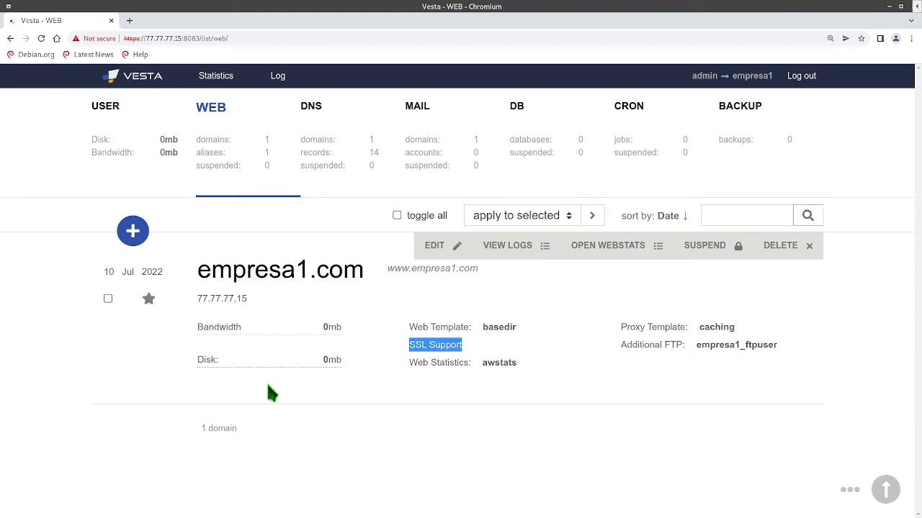
left_click_drag(215, 326, 370, 329)
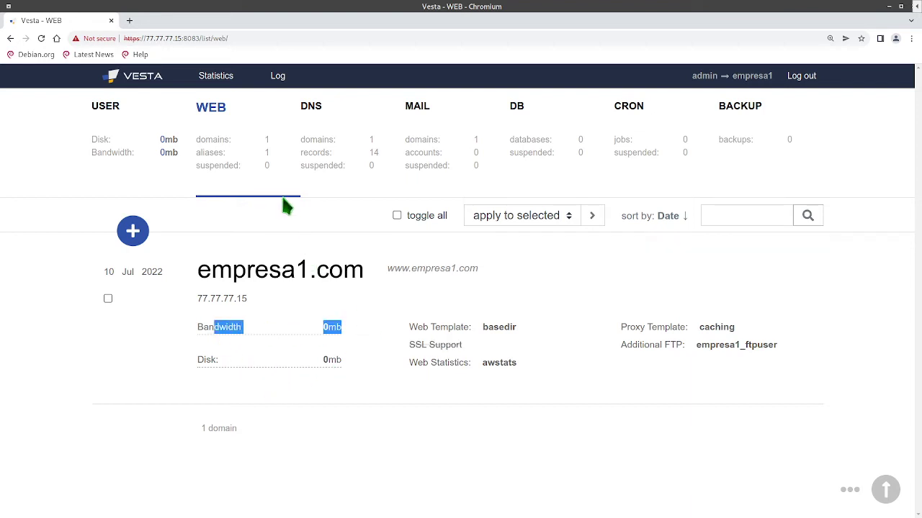
left_click(302, 160)
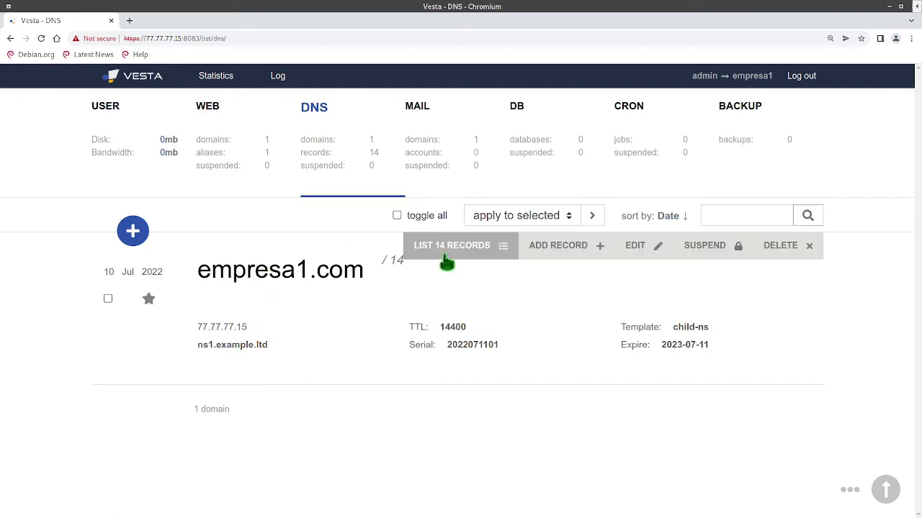
left_click(475, 257)
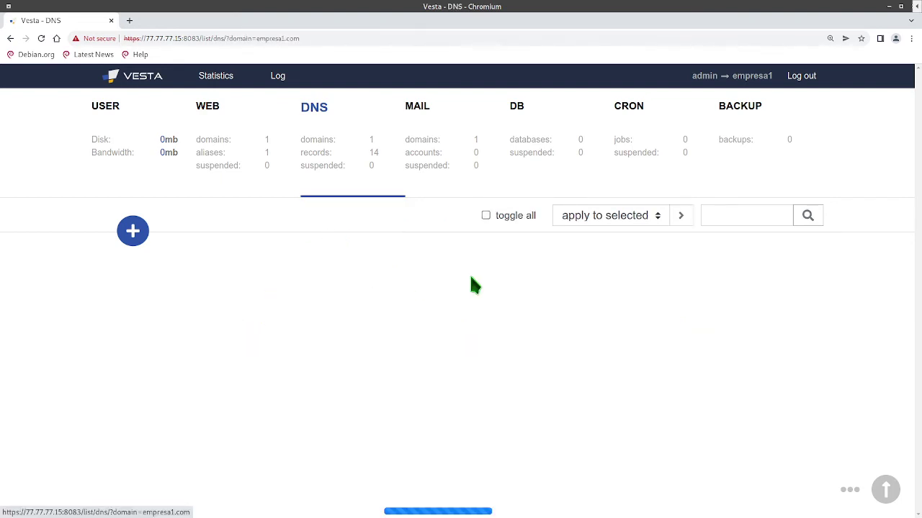
scroll(310, 396, "down", 3)
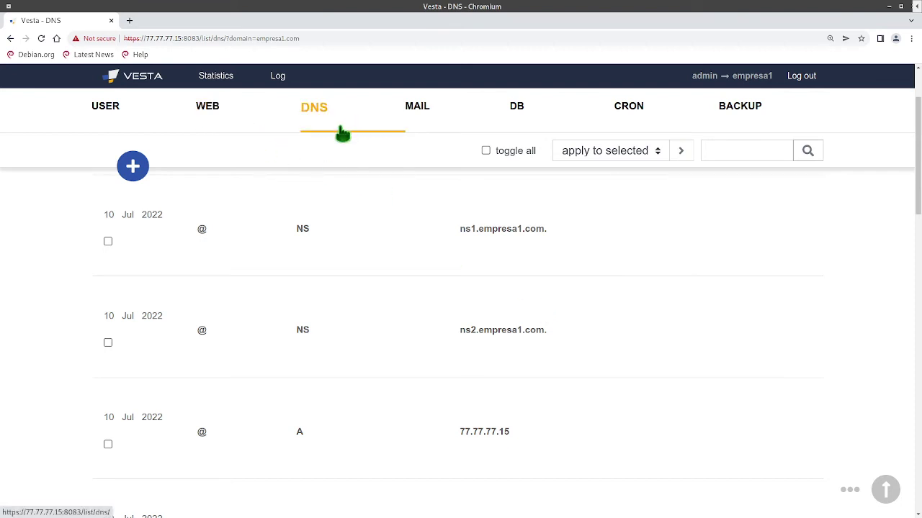
scroll(403, 357, "down", 1)
scroll(432, 353, "down", 1)
scroll(432, 353, "down", 1)
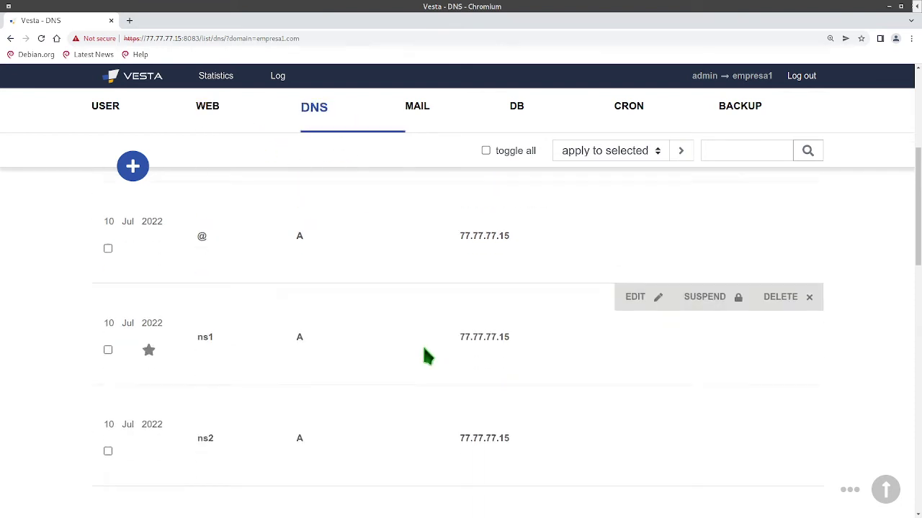
scroll(427, 355, "down", 1)
scroll(424, 353, "up", 1)
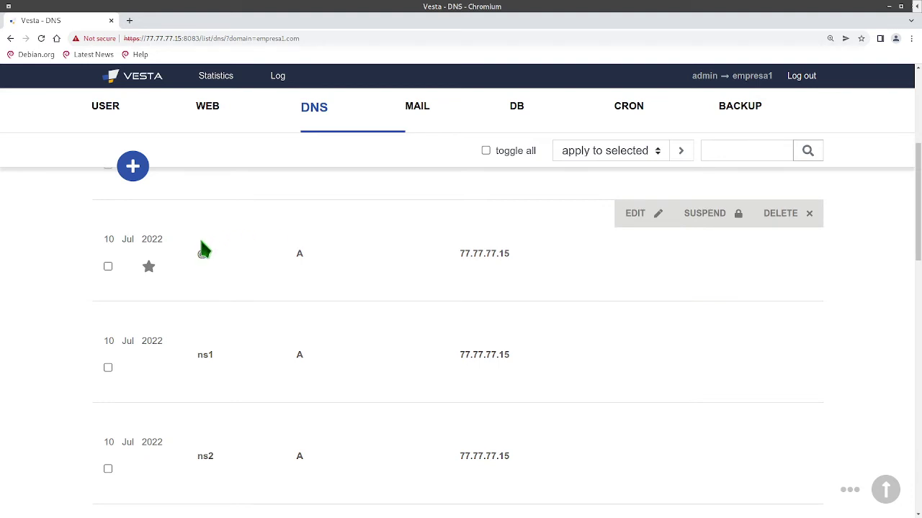
left_click_drag(526, 260, 456, 274)
scroll(467, 292, "down", 1)
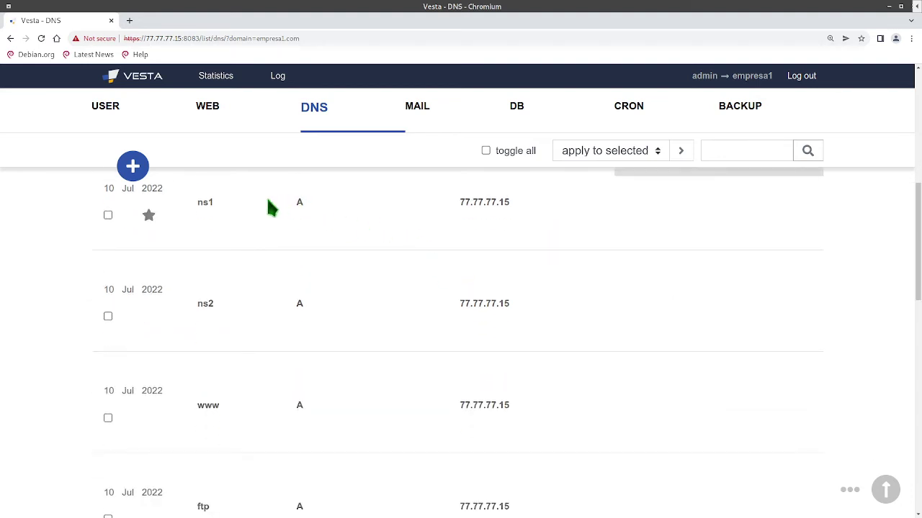
scroll(360, 367, "down", 2)
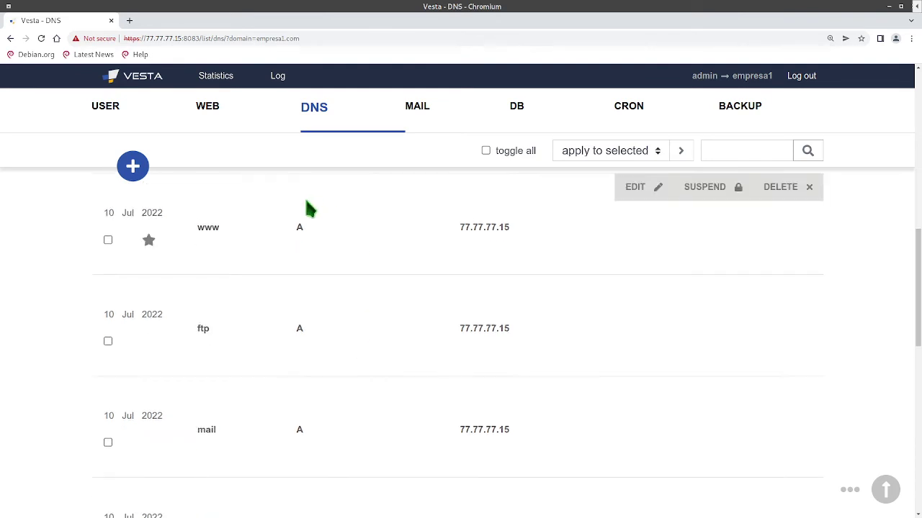
scroll(324, 302, "down", 1)
scroll(475, 349, "down", 2)
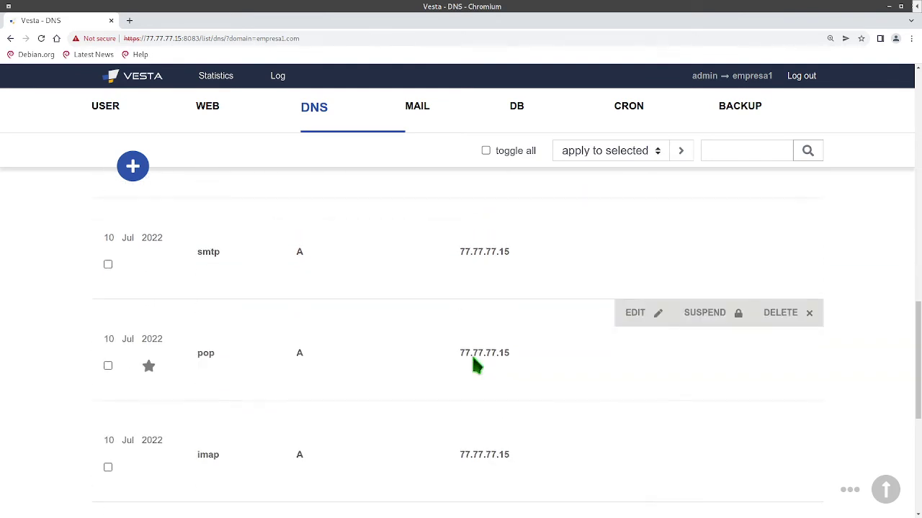
scroll(473, 360, "down", 1)
scroll(486, 382, "down", 1)
scroll(465, 356, "down", 1)
scroll(403, 335, "down", 1)
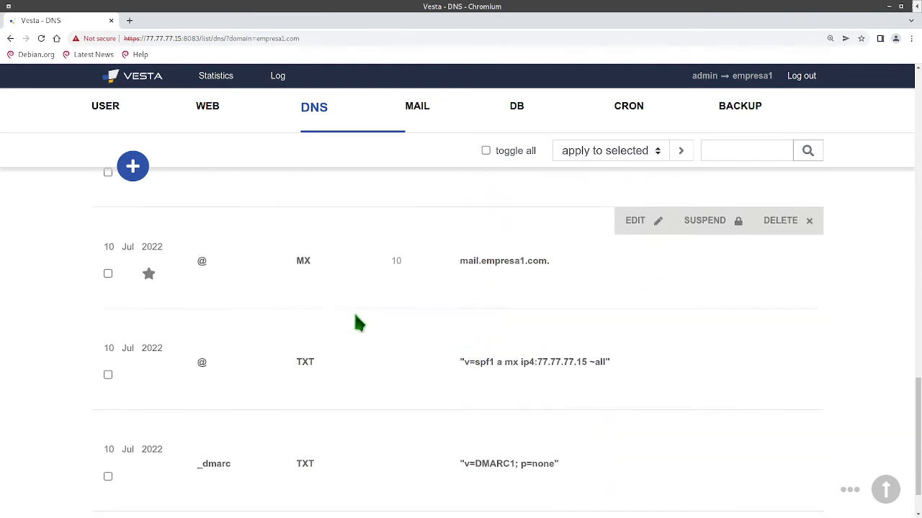
left_click_drag(198, 199, 568, 211)
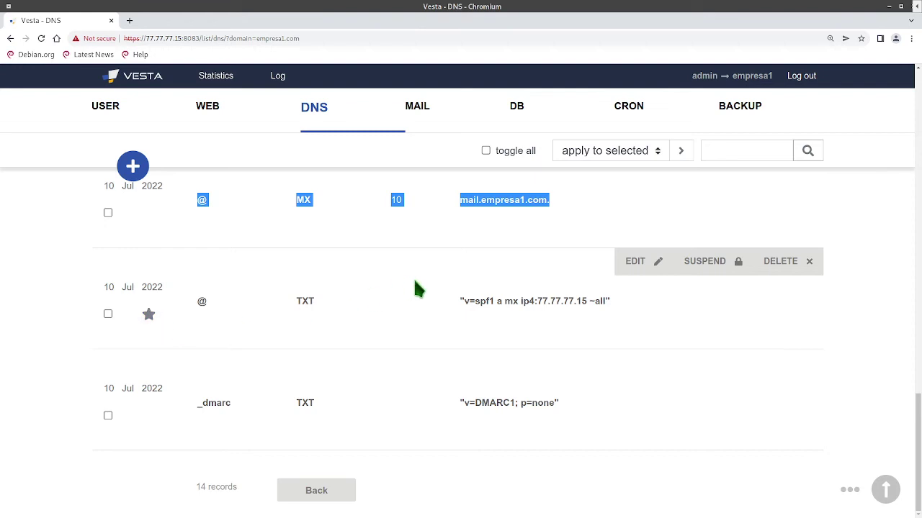
left_click(610, 304)
left_click_drag(609, 303, 458, 301)
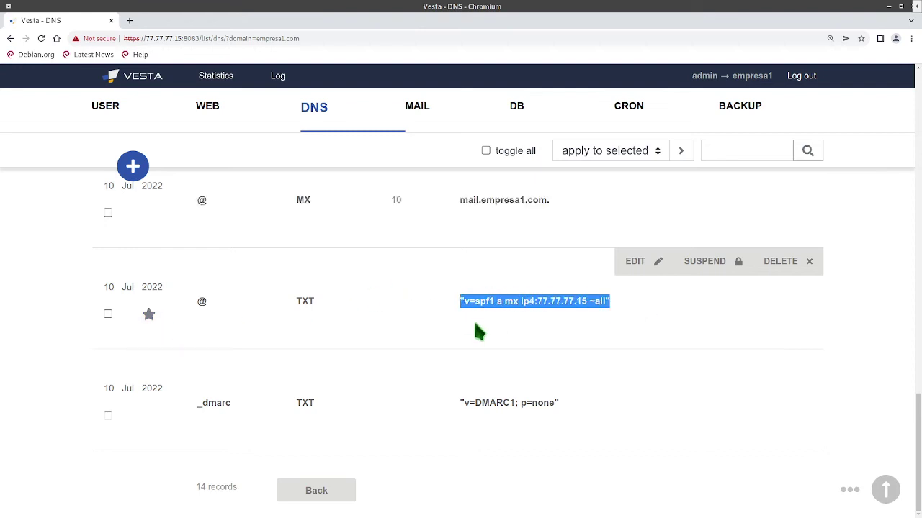
left_click_drag(554, 403, 462, 406)
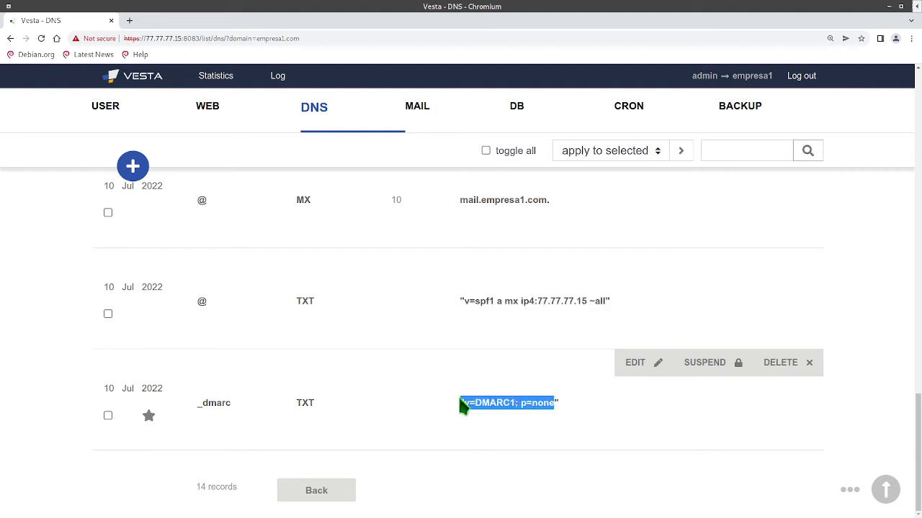
scroll(473, 397, "up", 2)
scroll(474, 396, "up", 2)
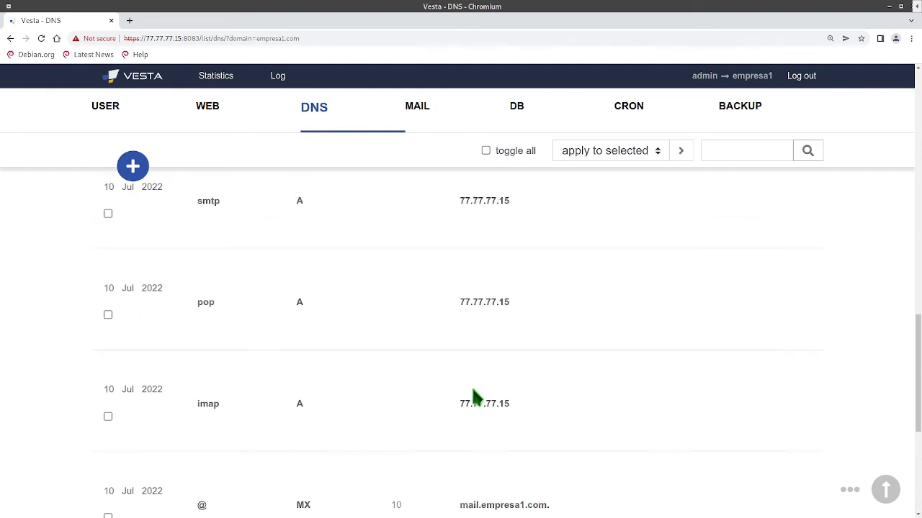
scroll(473, 397, "up", 3)
scroll(473, 397, "down", 4)
scroll(473, 400, "down", 3)
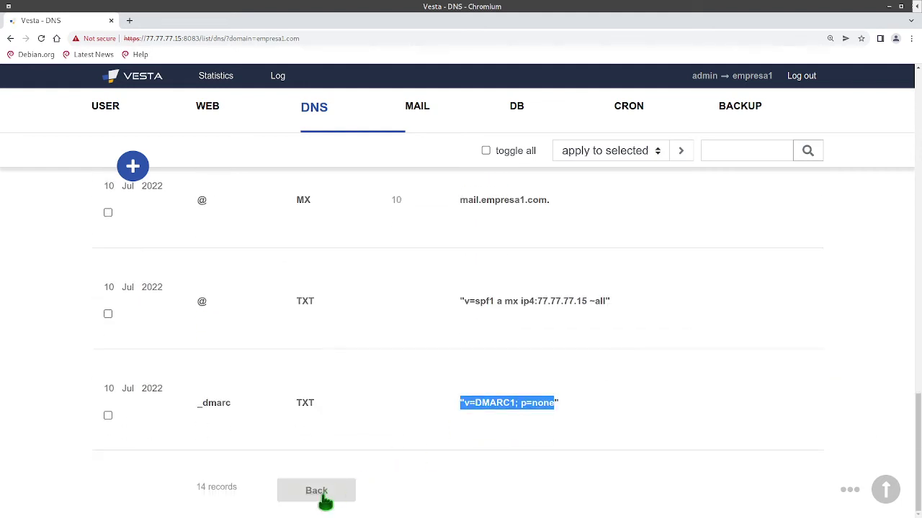
scroll(401, 334, "up", 3)
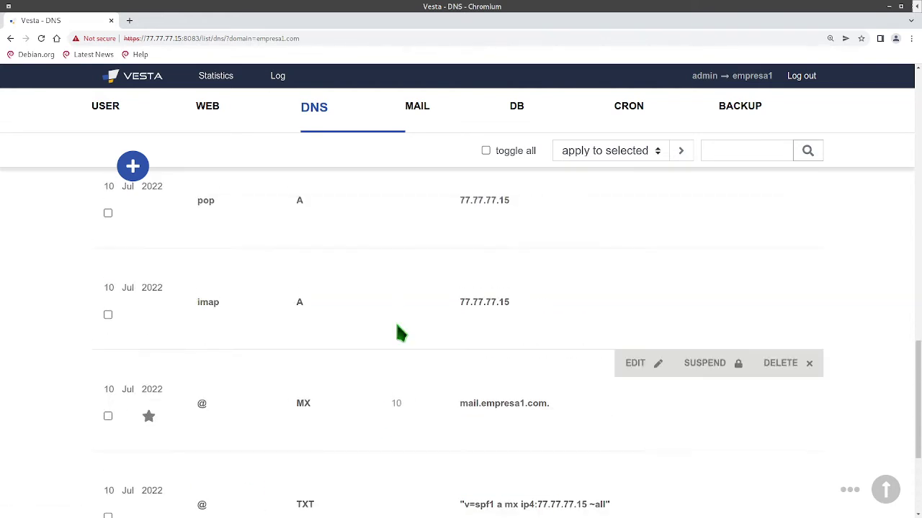
- Begin a new mail account on empresa1.com with the account name u1
left_click(407, 118)
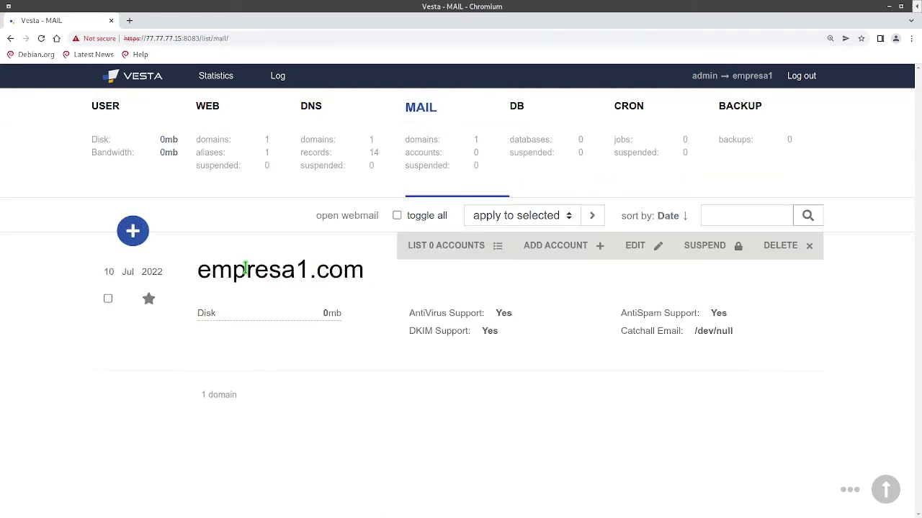
left_click(565, 250)
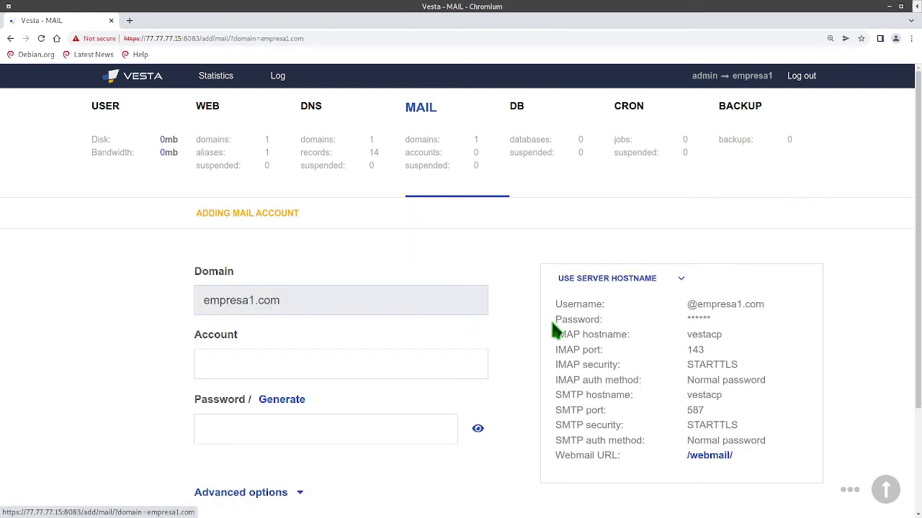
left_click(322, 365)
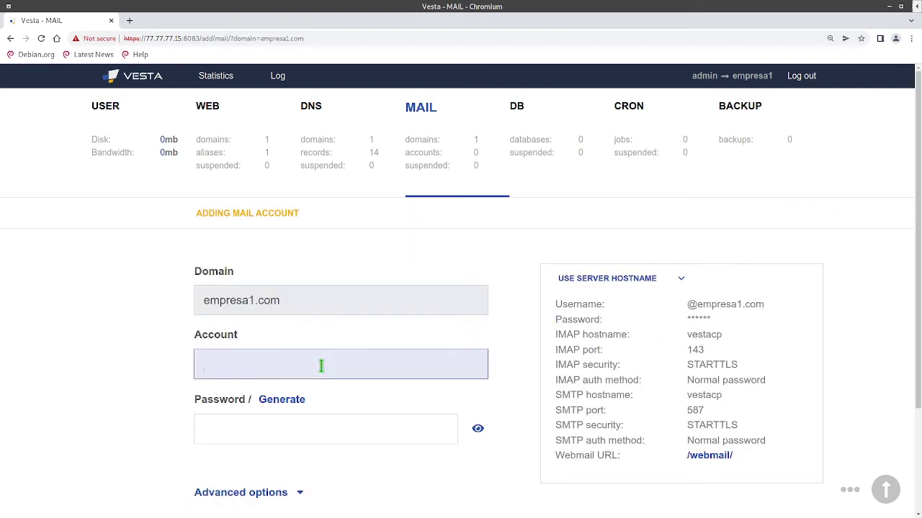
type("u1")
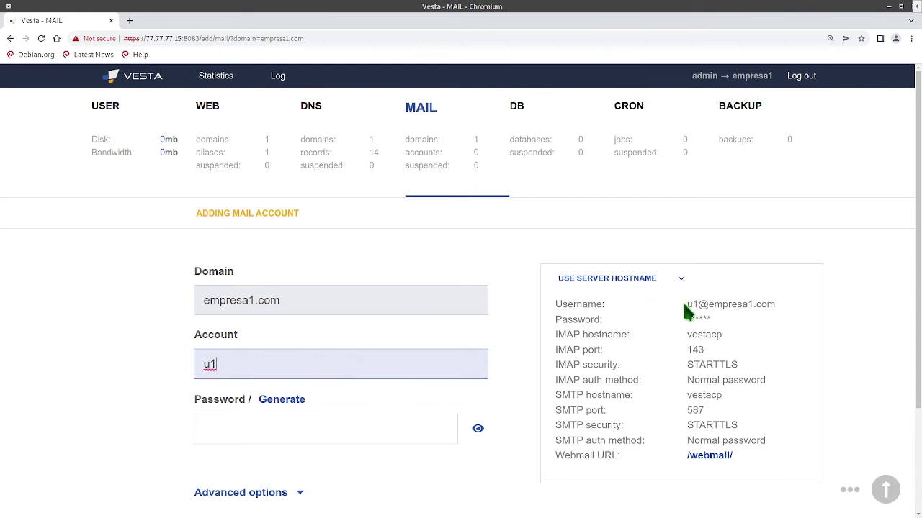
left_click_drag(686, 311, 787, 309)
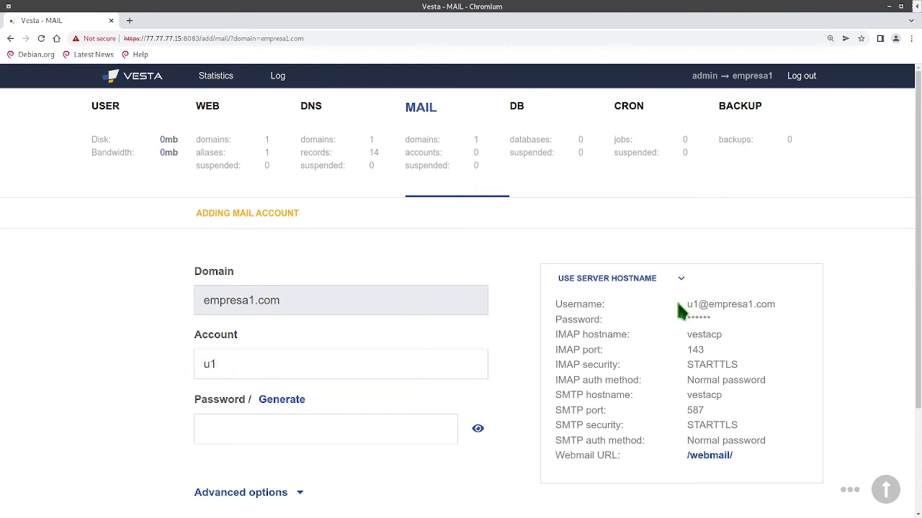
left_click(341, 370)
key("ctrl+a")
key("BackSpace")
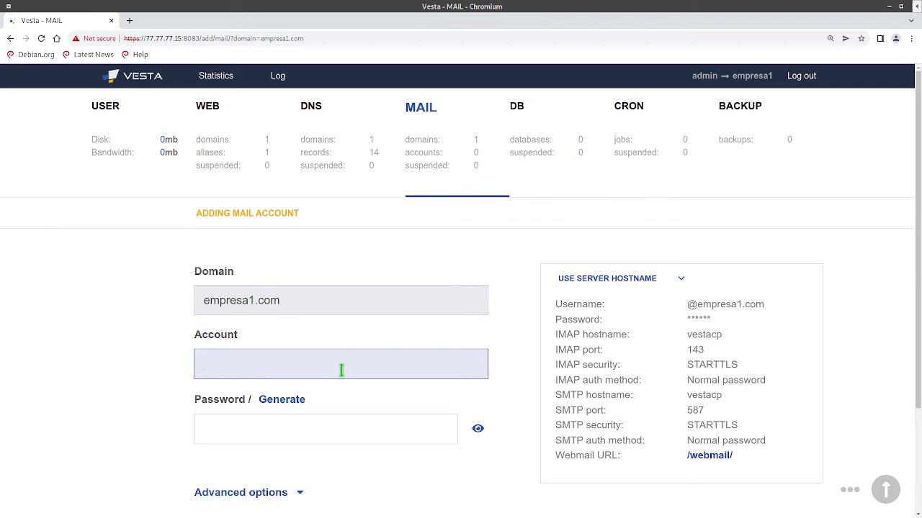
type("u1")
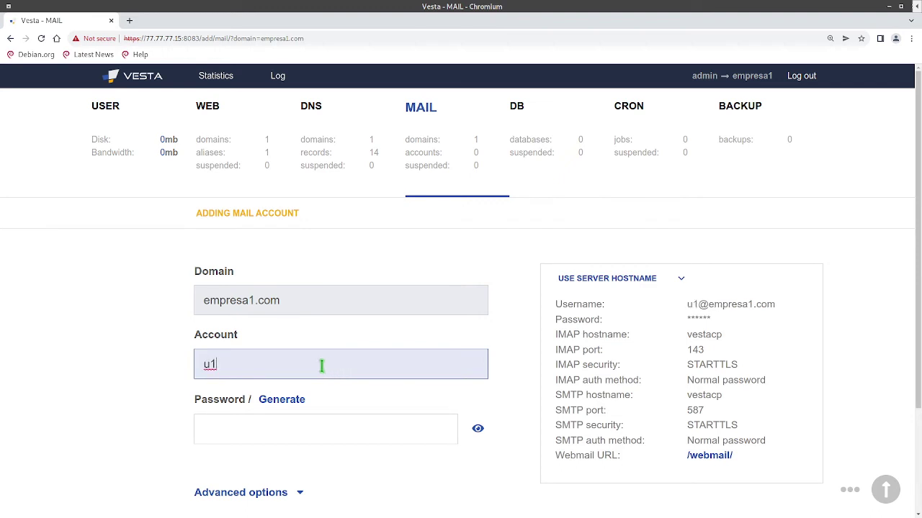
- Generate a random password and review the IMAP 143 / SMTP 587 connection summary
left_click(296, 407)
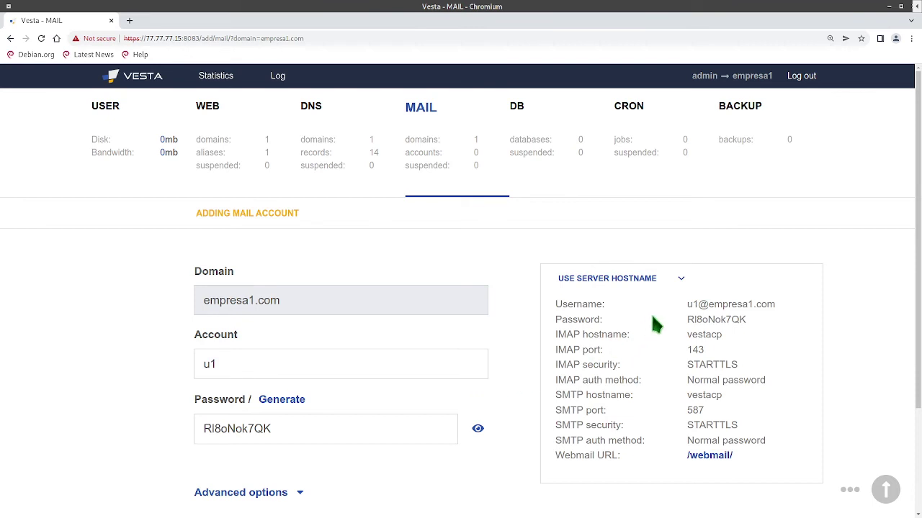
scroll(590, 324, "down", 3)
scroll(626, 309, "up", 1)
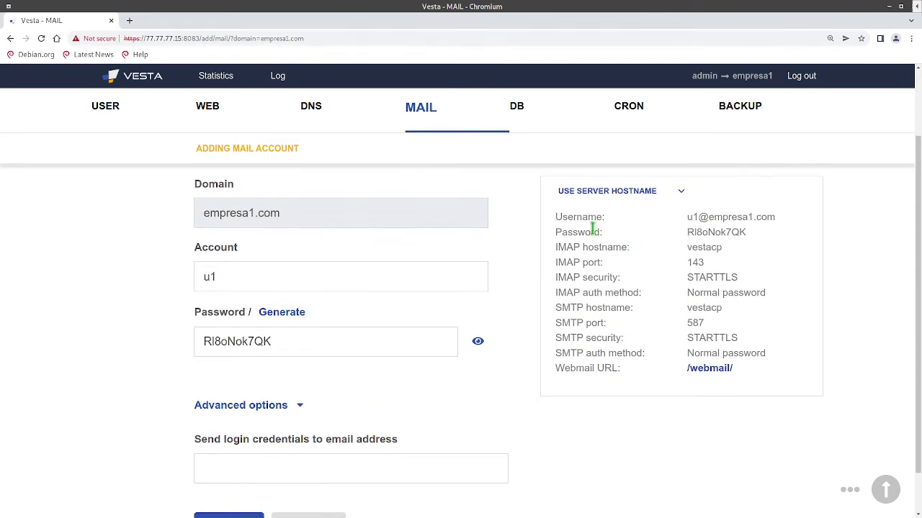
mouse_move(561, 216)
left_mouse_down()
mouse_move(764, 358)
mouse_move(774, 391)
left_mouse_up()
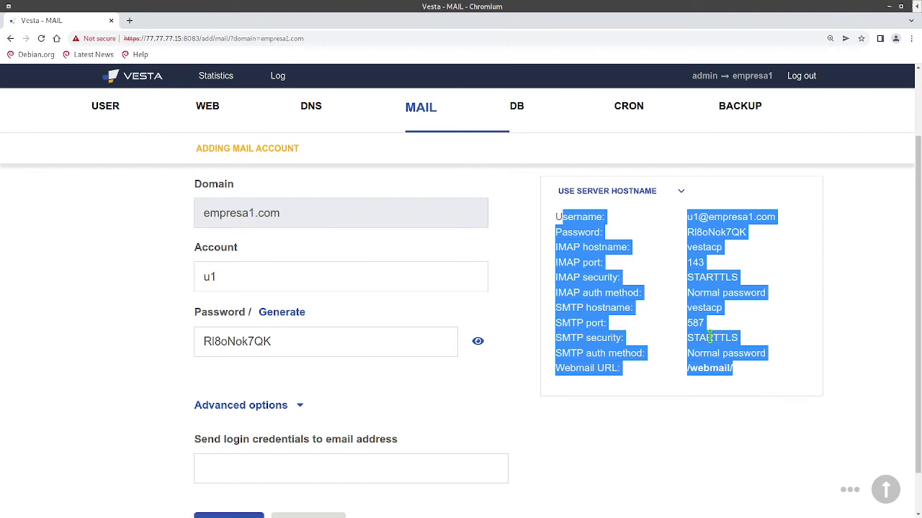
left_click(582, 240)
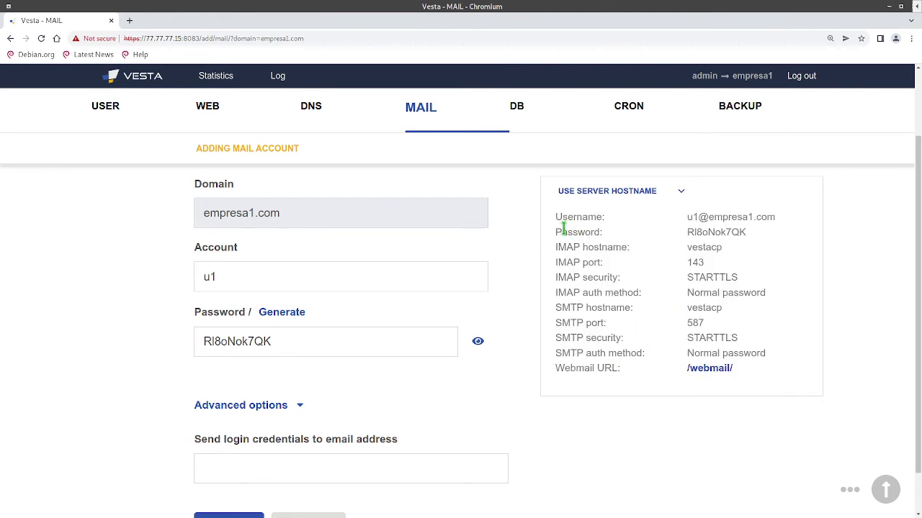
scroll(256, 378, "down", 1)
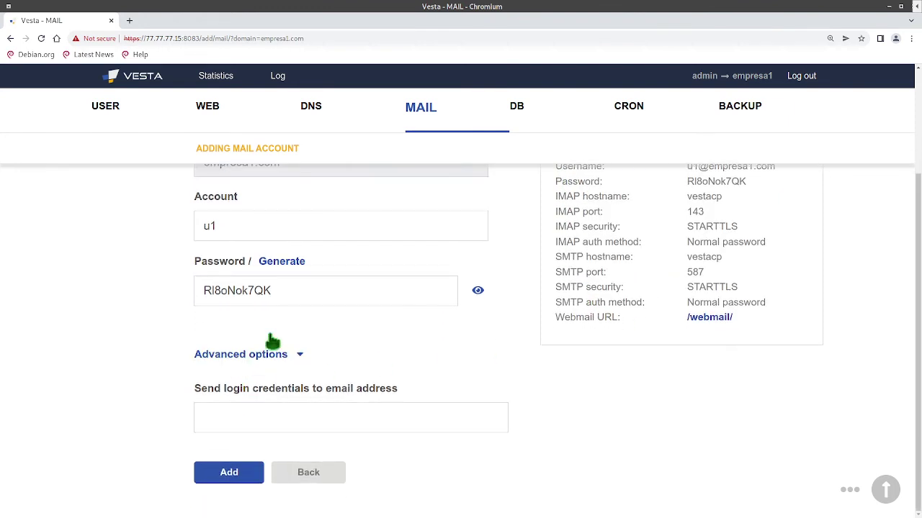
- Expand the advanced options and leave the mailbox quota unlimited
left_click(300, 358)
scroll(317, 331, "down", 3)
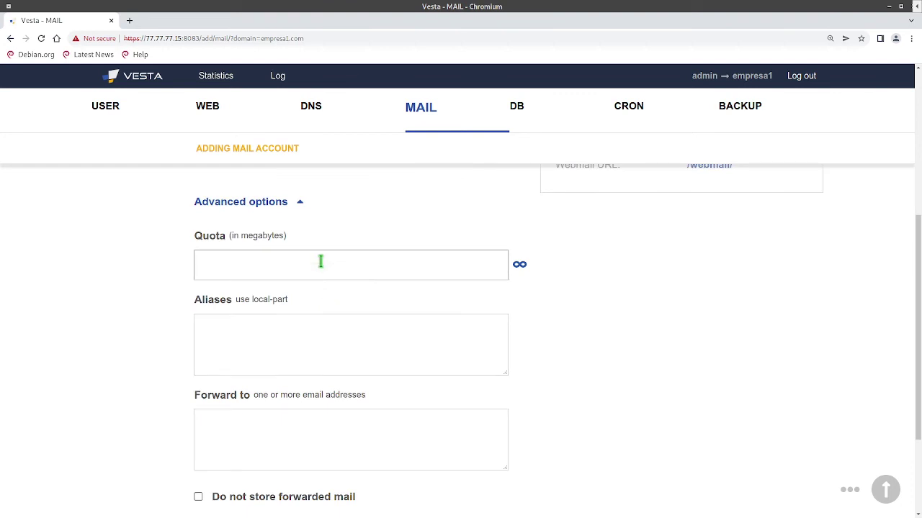
left_click(321, 263)
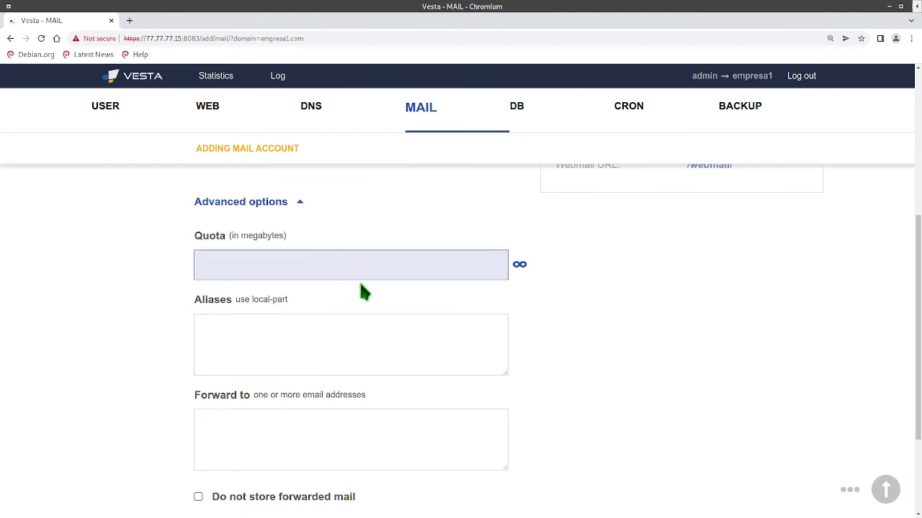
scroll(362, 290, "up", 3)
scroll(373, 297, "down", 3)
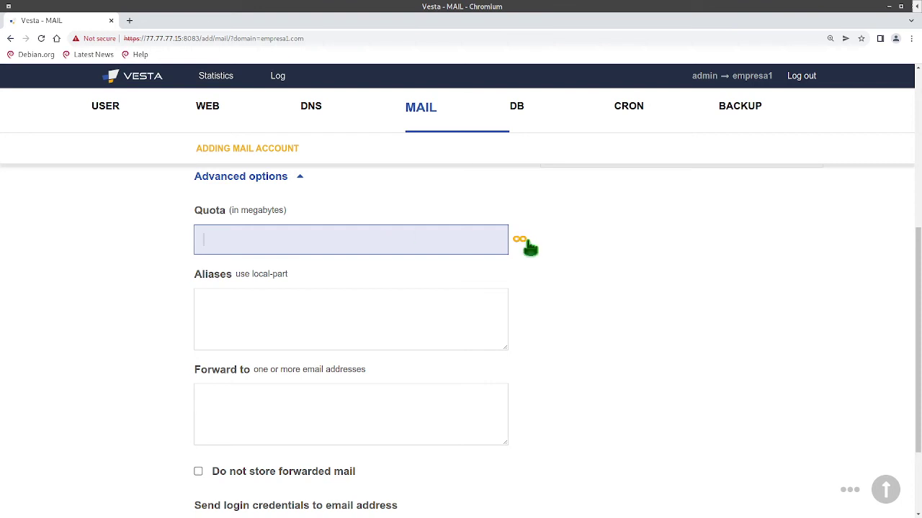
left_click(154, 265)
scroll(151, 281, "up", 1)
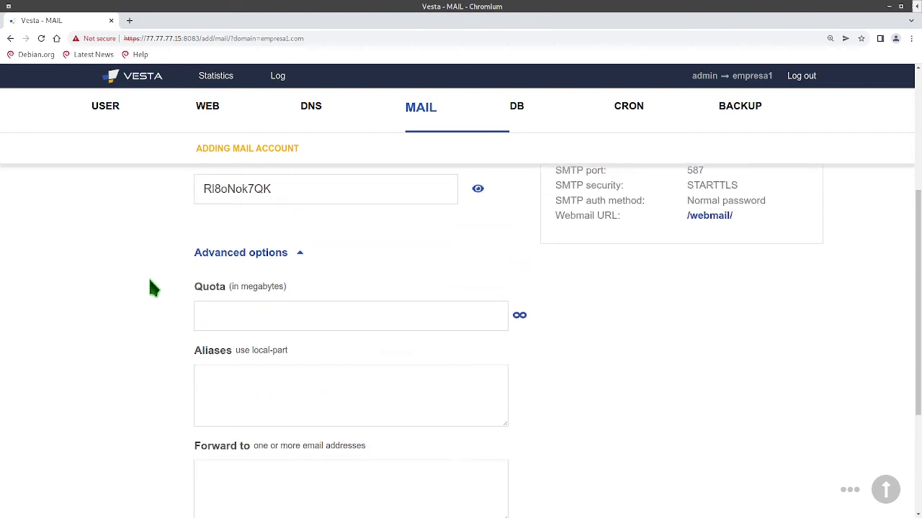
scroll(151, 301, "down", 1)
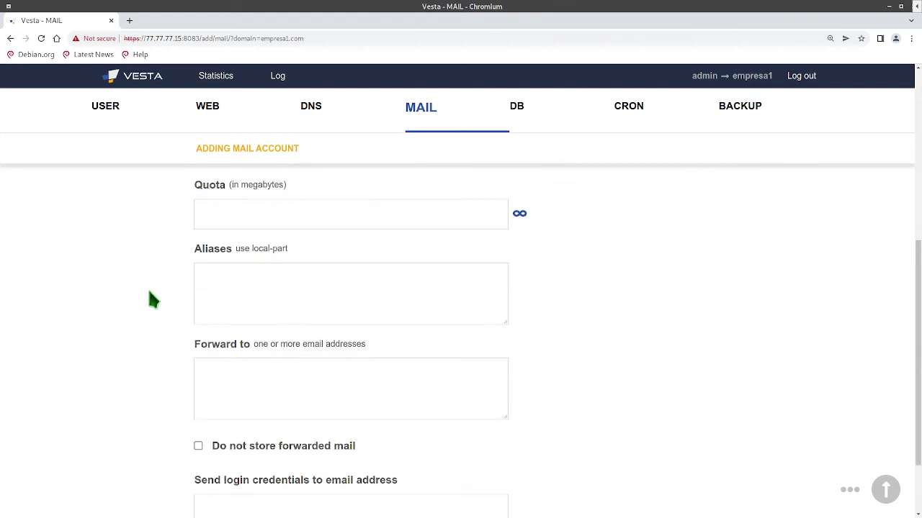
left_click(226, 288)
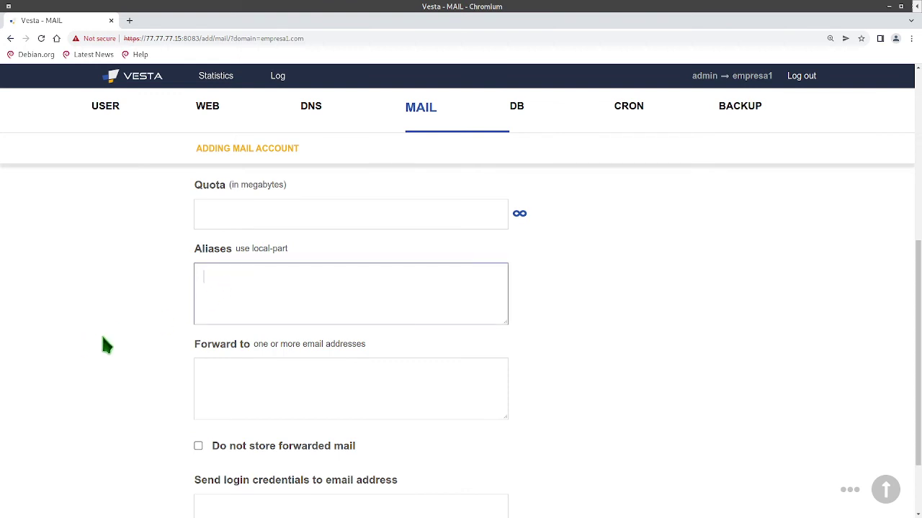
scroll(104, 344, "up", 3)
scroll(107, 339, "down", 2)
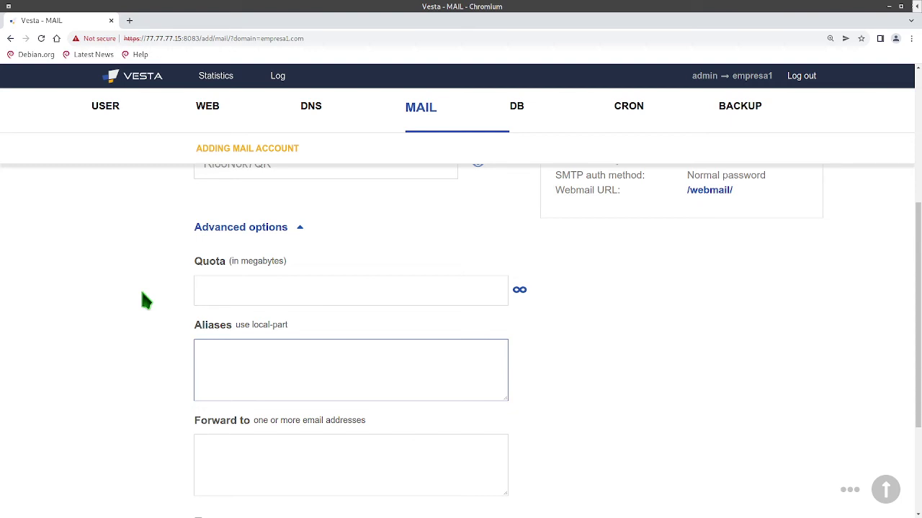
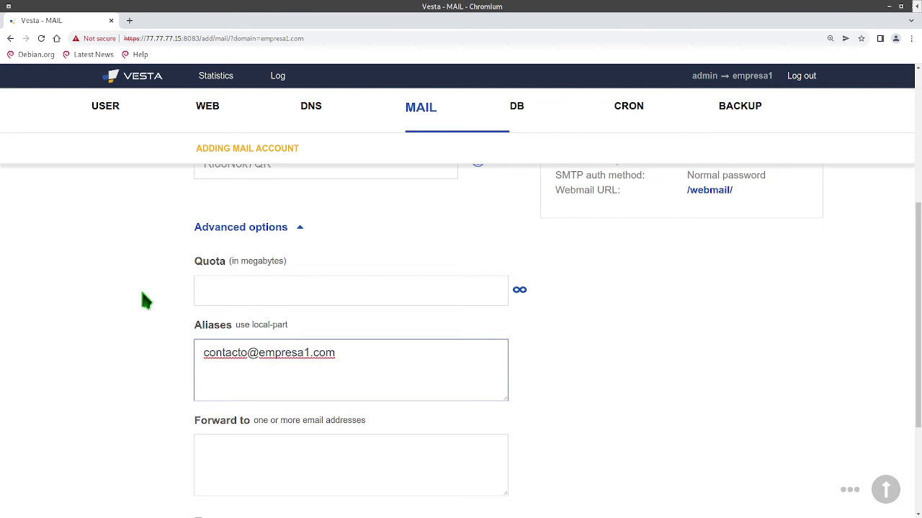
scroll(146, 299, "up", 3)
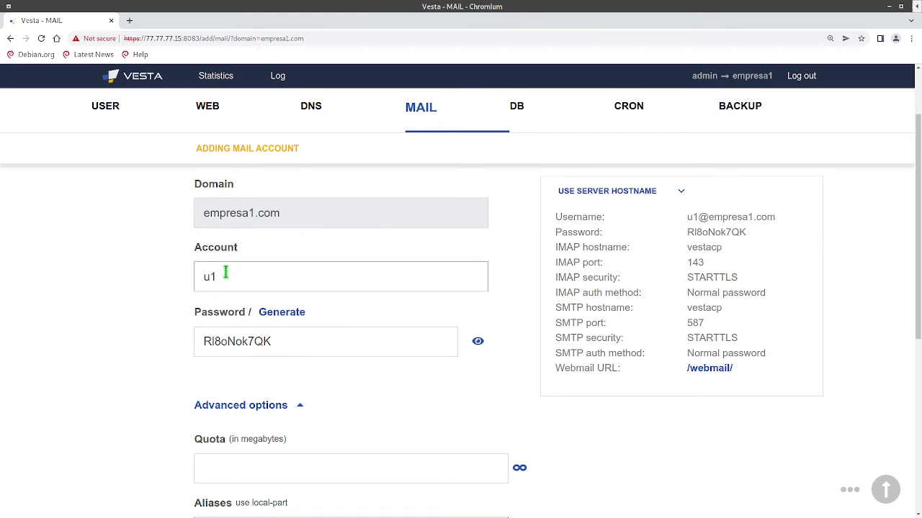
scroll(110, 284, "down", 5)
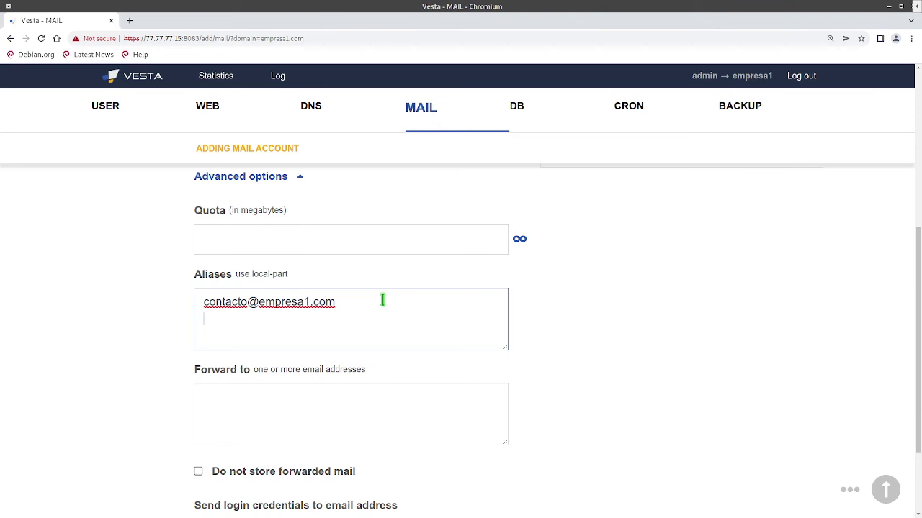
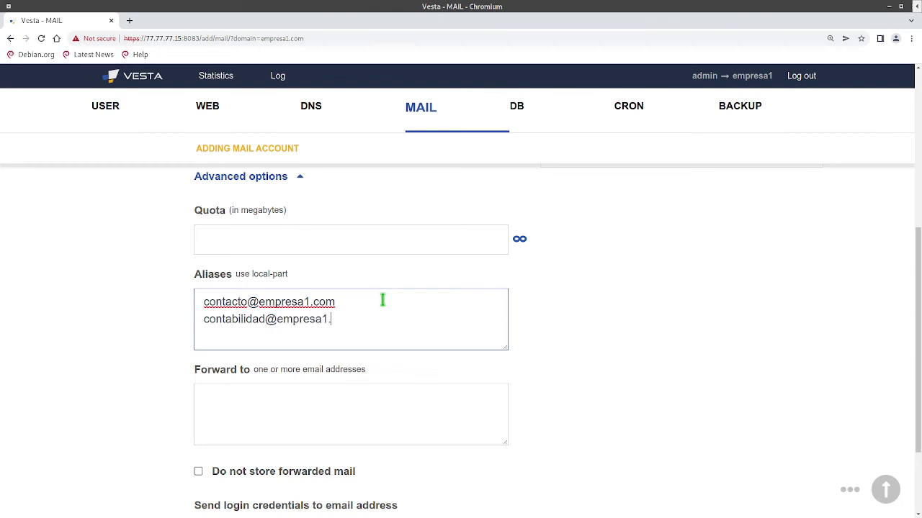
key("shift+Up")
key("BackSpace")
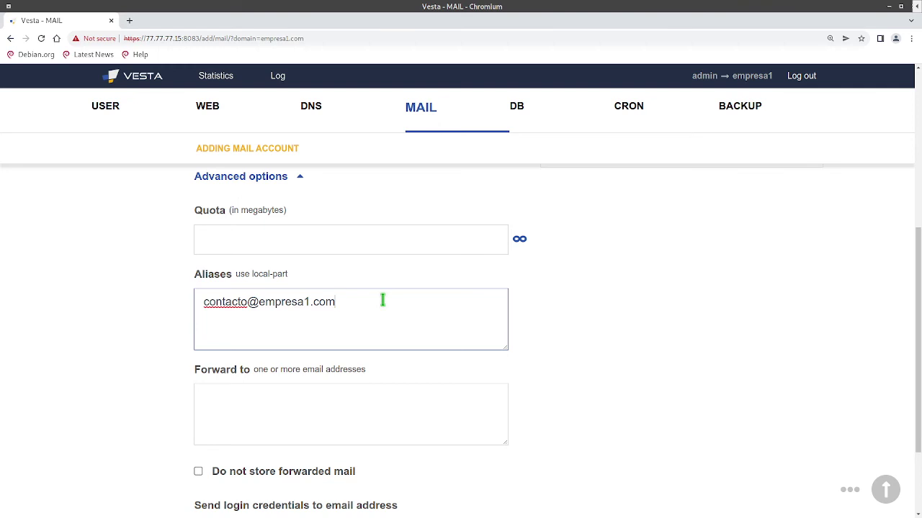
left_click(255, 414)
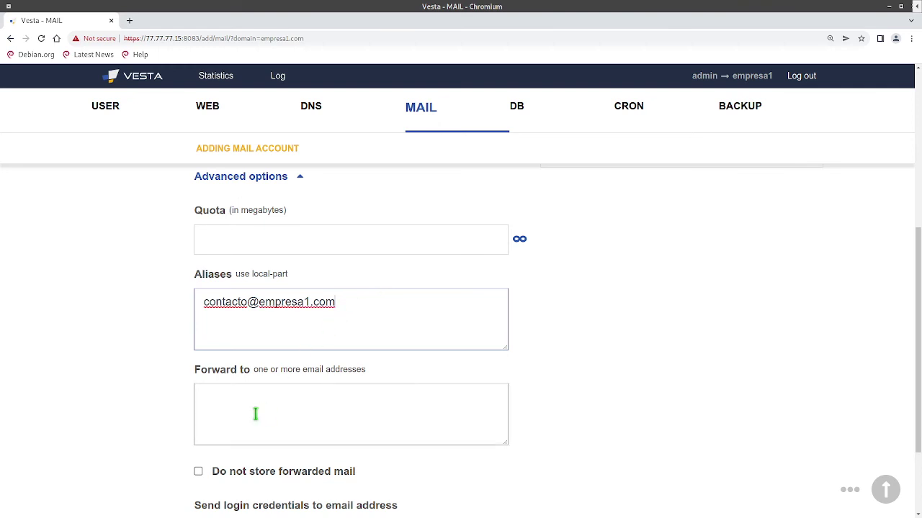
left_click(265, 401)
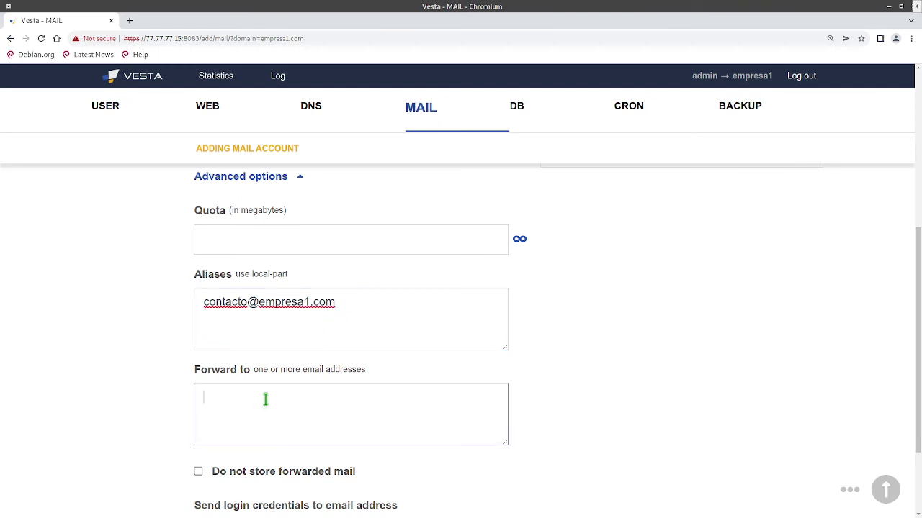
scroll(172, 388, "down", 2)
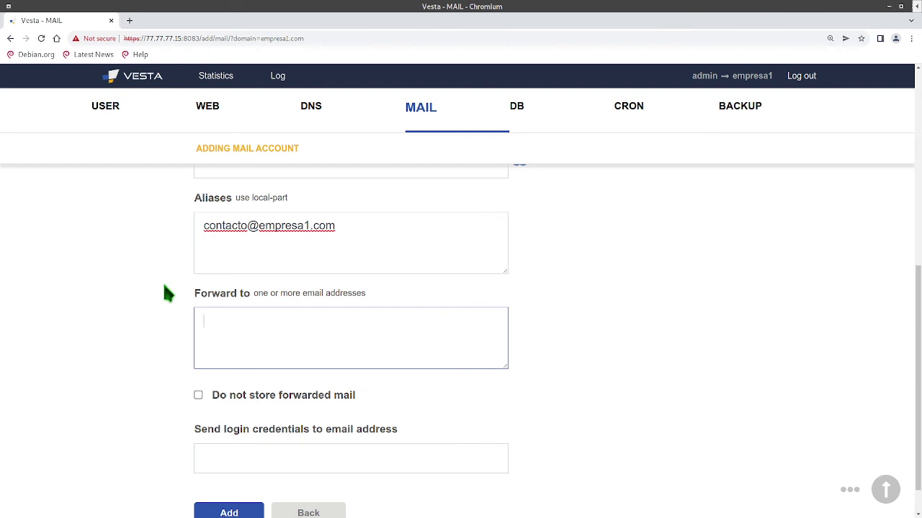
type("tucorr")
type("e@gmail.")
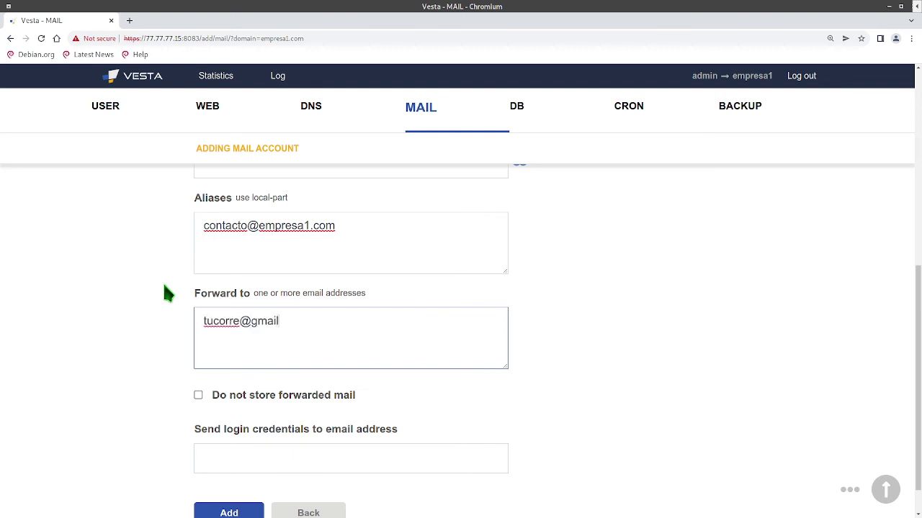
type("com")
key("Return")
type("tucorreo")
type("@hotmail.com")
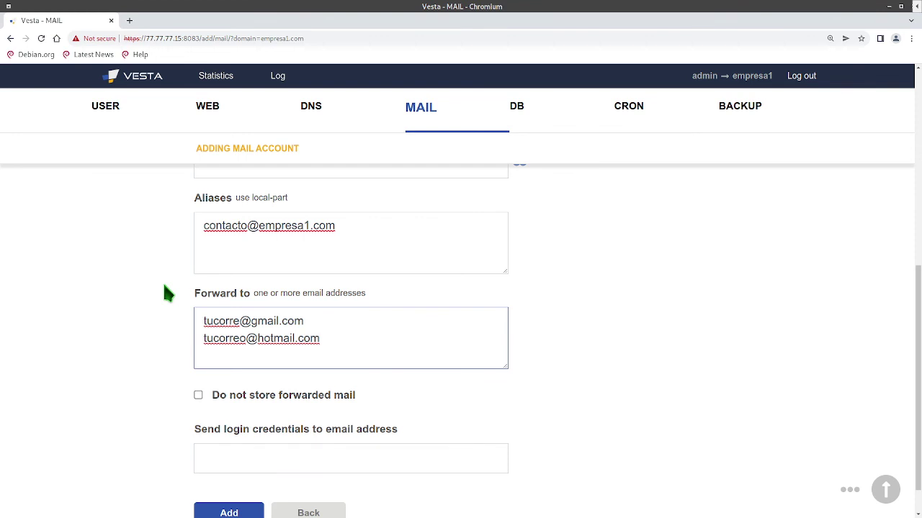
key("ctrl+a")
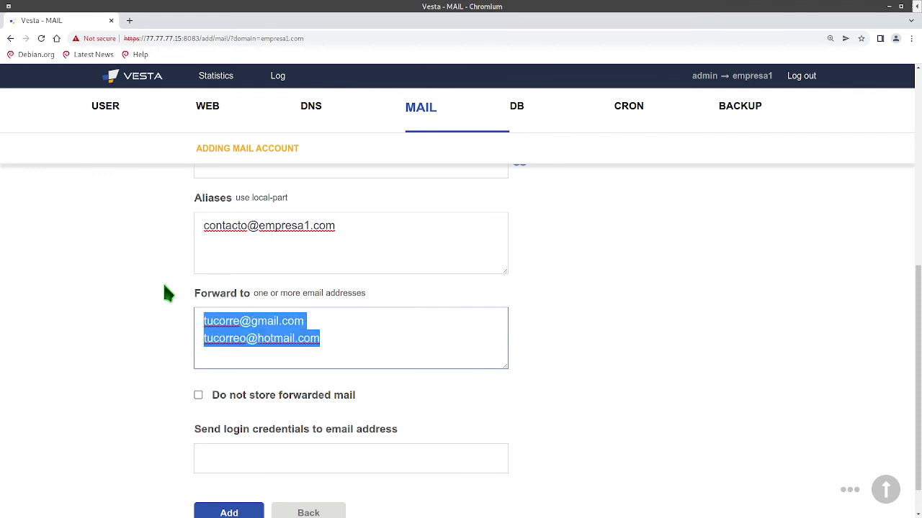
key("BackSpace")
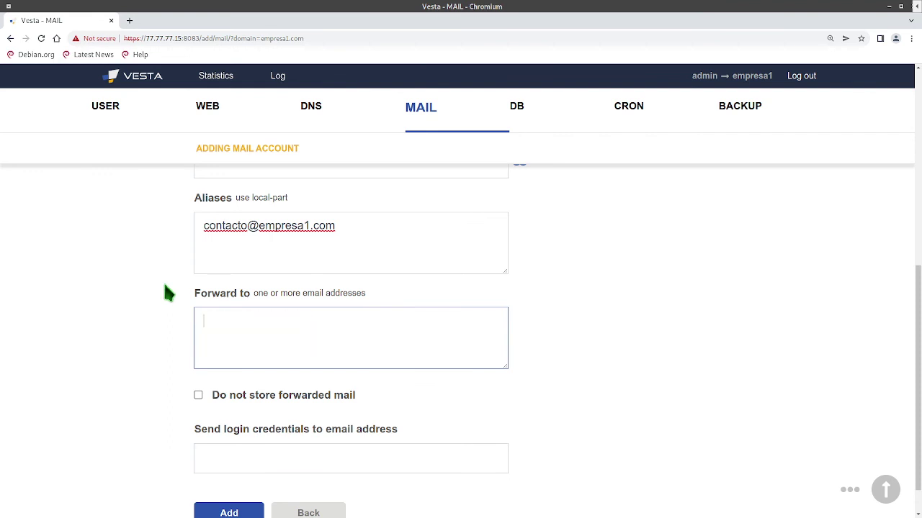
scroll(165, 292, "down", 1)
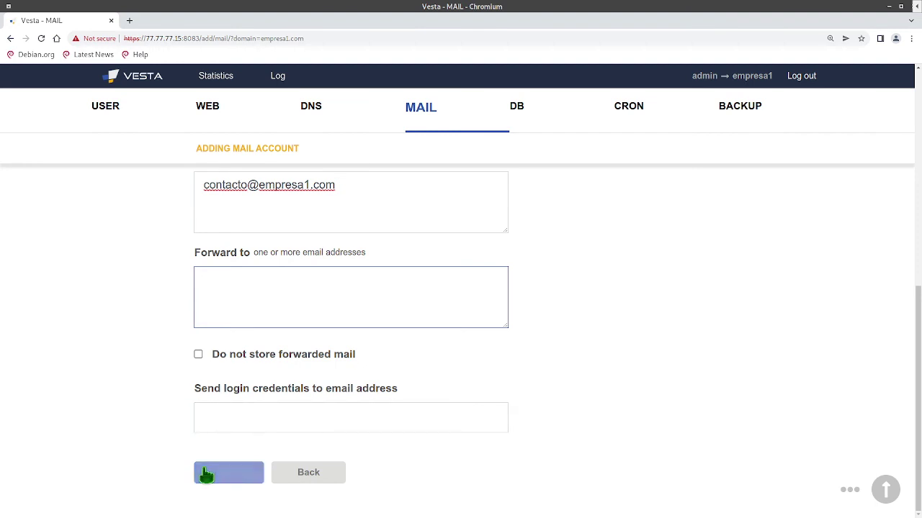
- Submit the mail account form, generate a password and submit it again
left_click(302, 416)
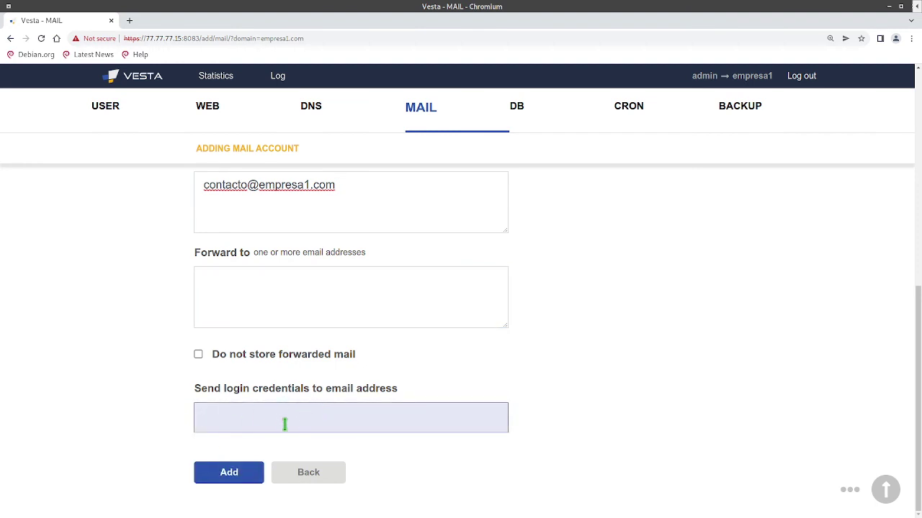
left_click(262, 474)
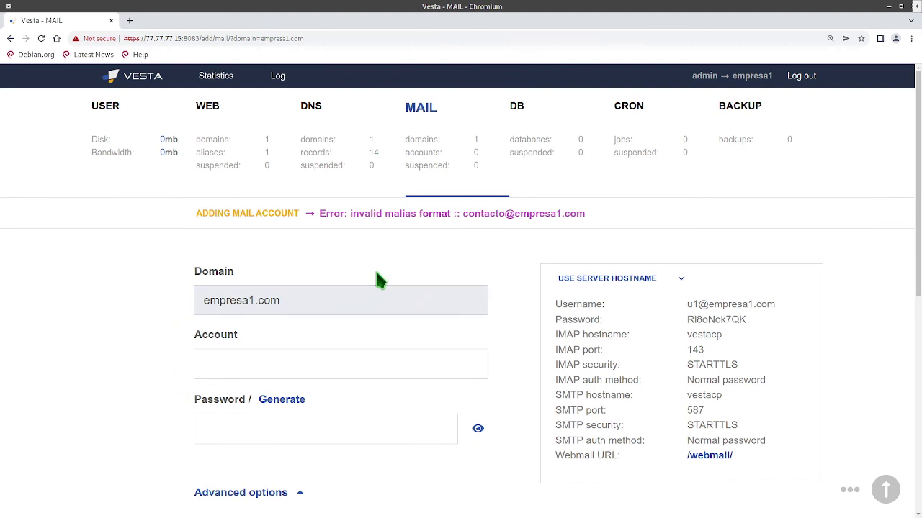
scroll(376, 278, "down", 2)
left_click(281, 247)
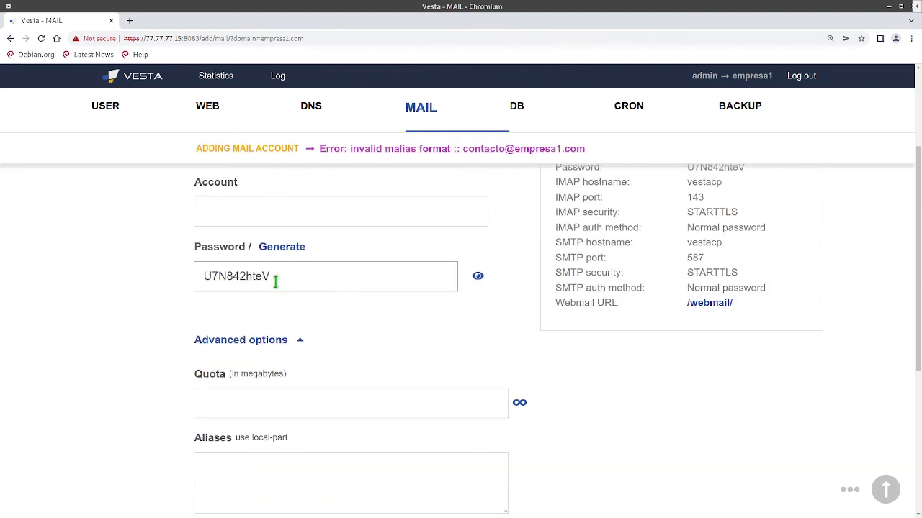
scroll(198, 328, "down", 2)
scroll(193, 324, "down", 2)
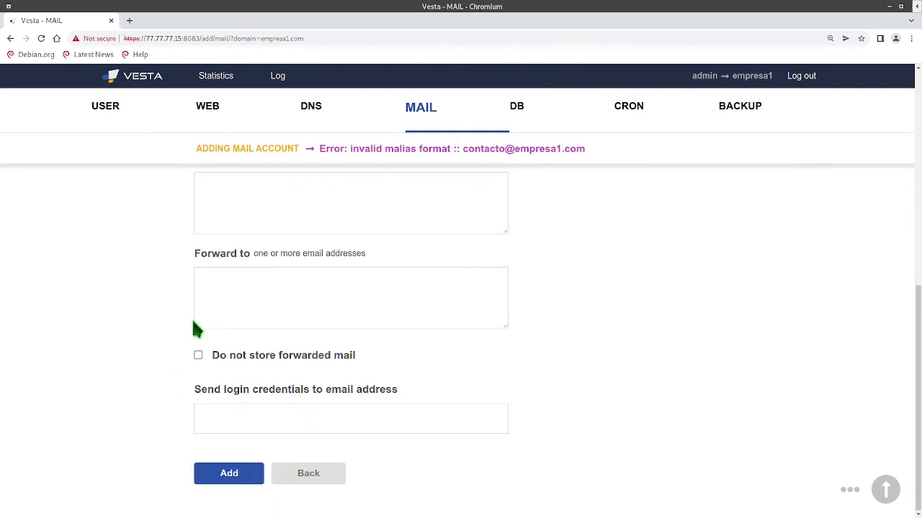
left_click(212, 471)
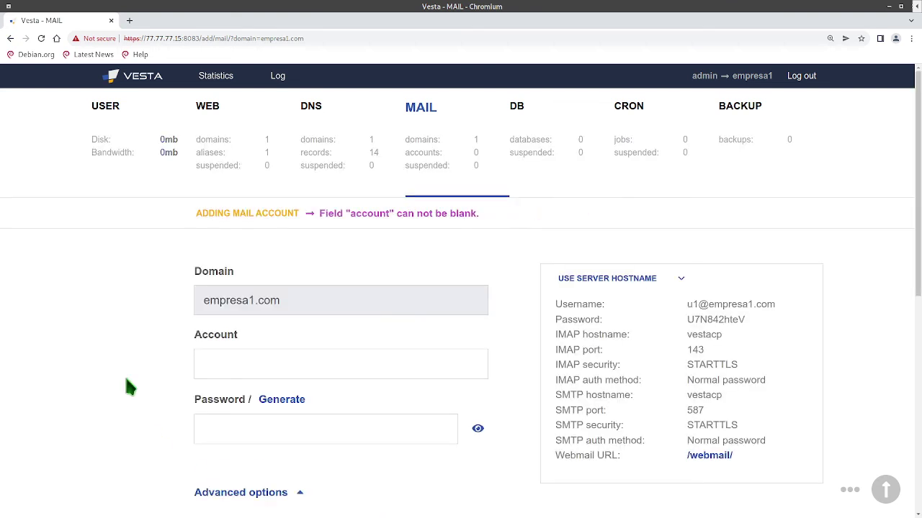
- Regenerate the password, enter u1 as the account and submit, hitting the MAIL_ACCOUNTS limit error
scroll(136, 378, "down", 1)
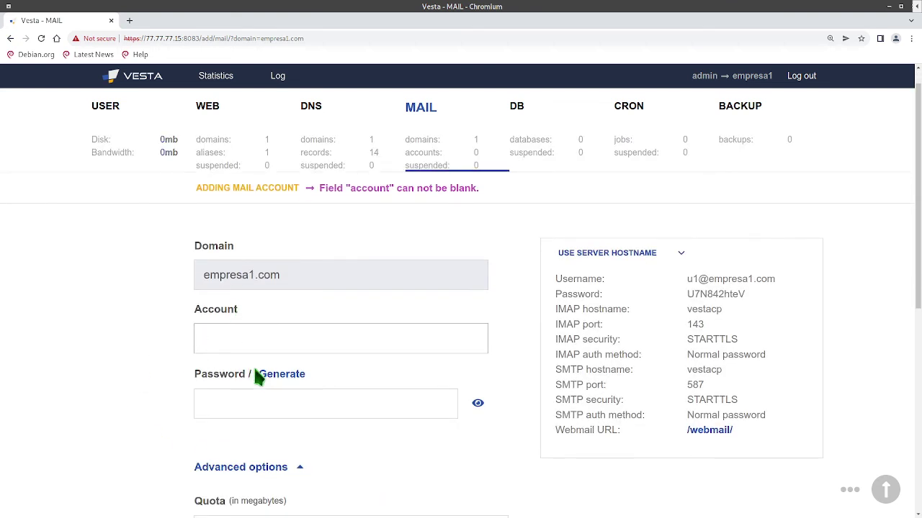
left_click(283, 377)
left_click(265, 338)
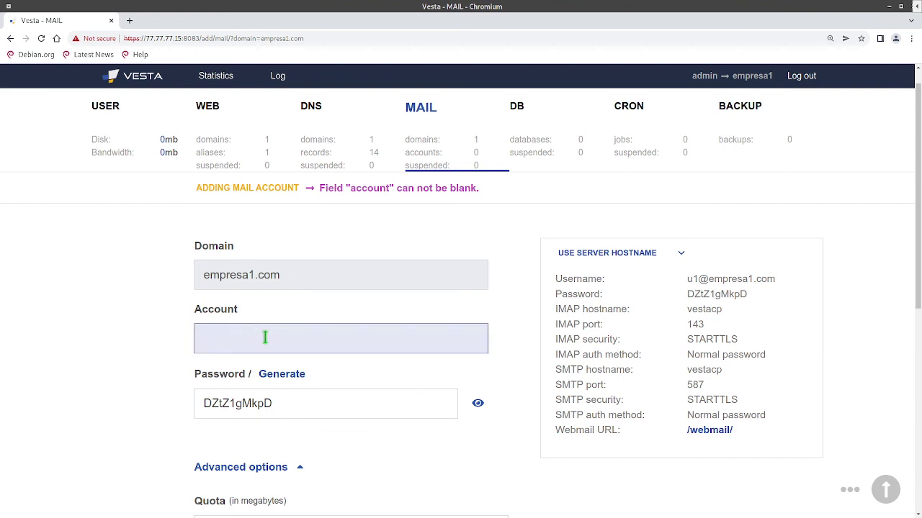
type("u")
type("1")
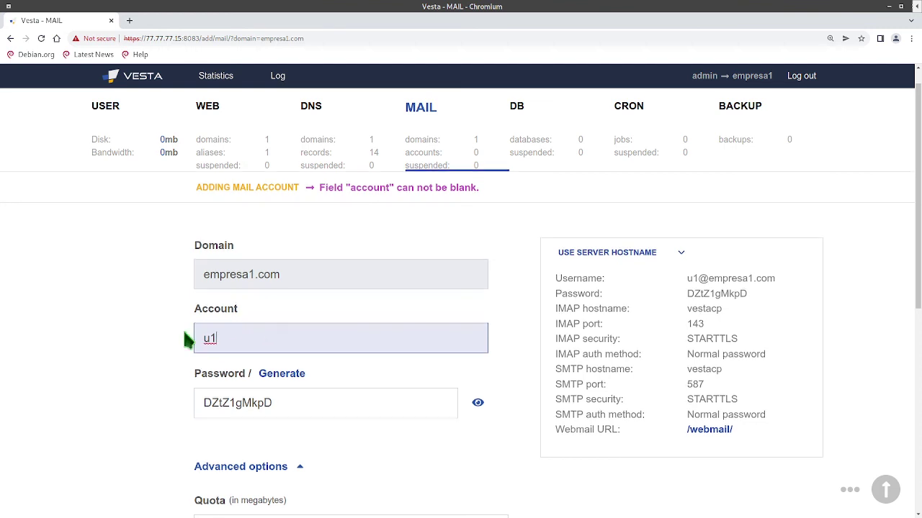
scroll(186, 340, "down", 3)
scroll(180, 330, "down", 5)
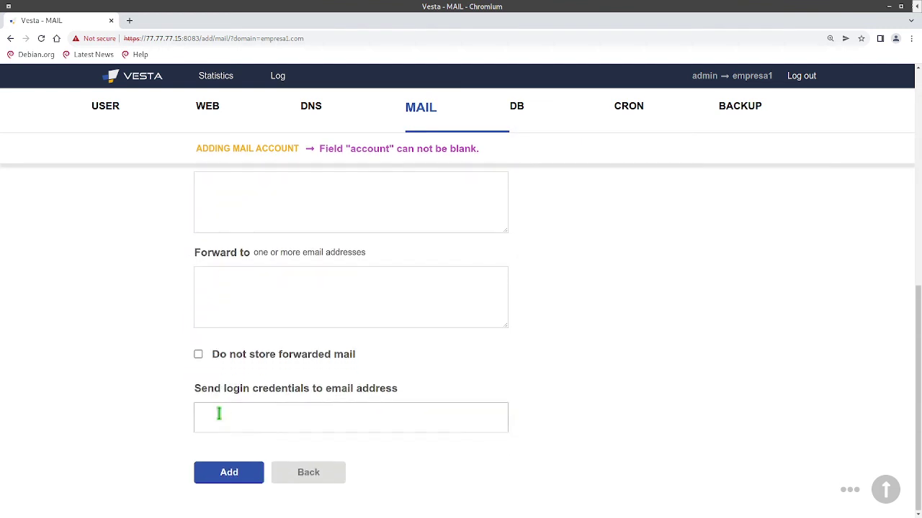
left_click(229, 475)
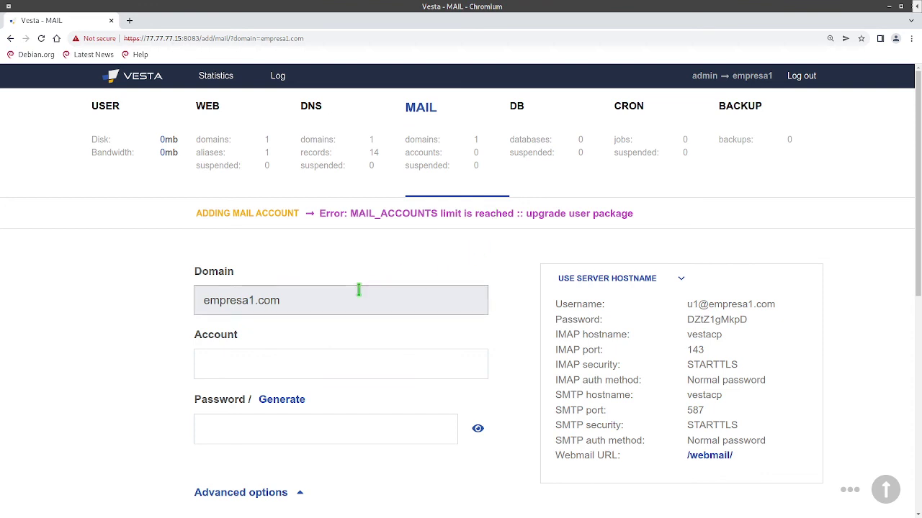
- Note the MAIL_ACCOUNTS limit error and return to the admin session
scroll(253, 327, "down", 1)
scroll(252, 326, "up", 1)
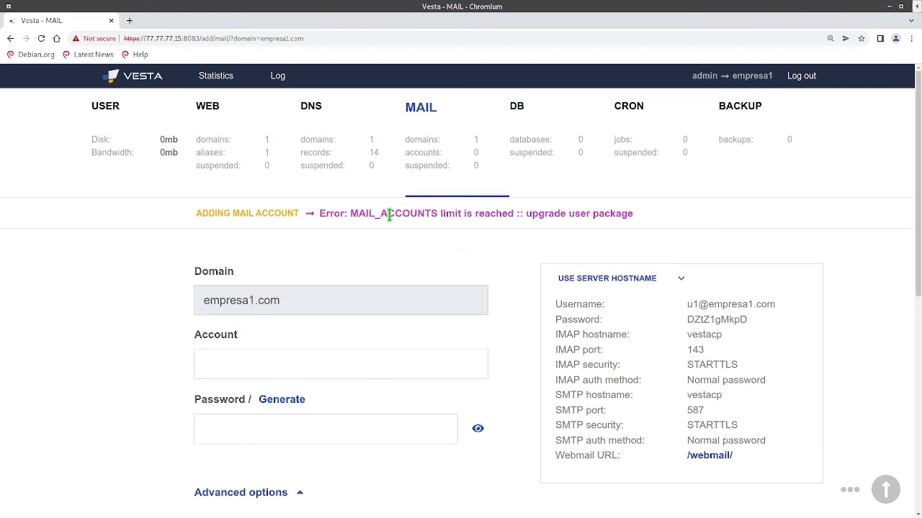
left_click_drag(389, 214, 484, 215)
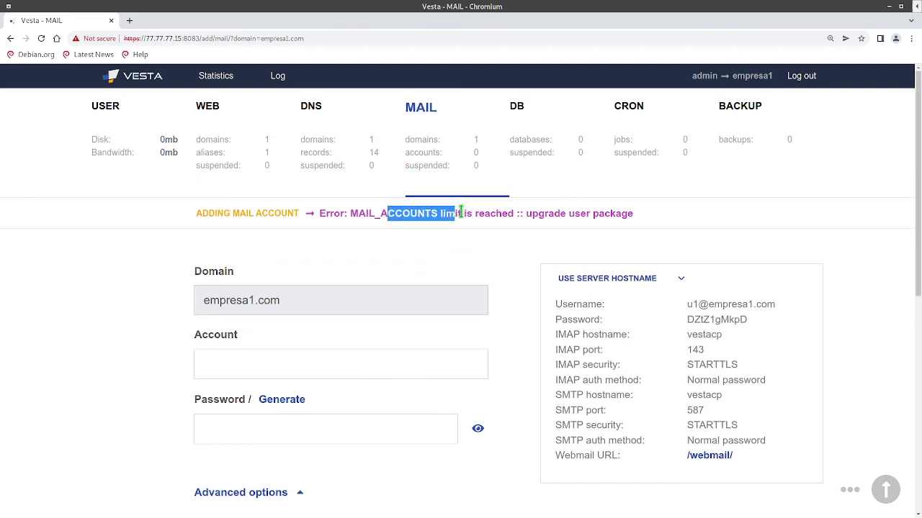
left_click(770, 80)
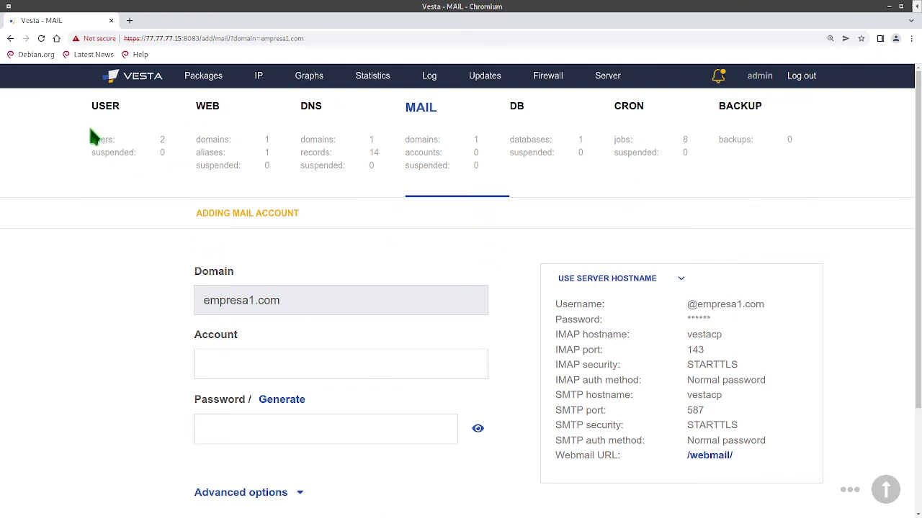
- Raise the PlanA package's Mail Accounts limit to 10 and save it
left_click(203, 76)
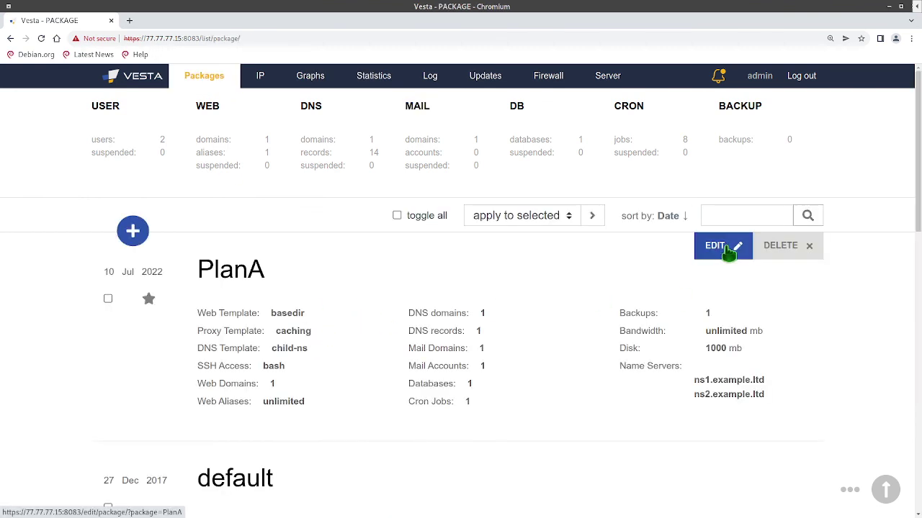
left_click(729, 248)
scroll(404, 370, "down", 5)
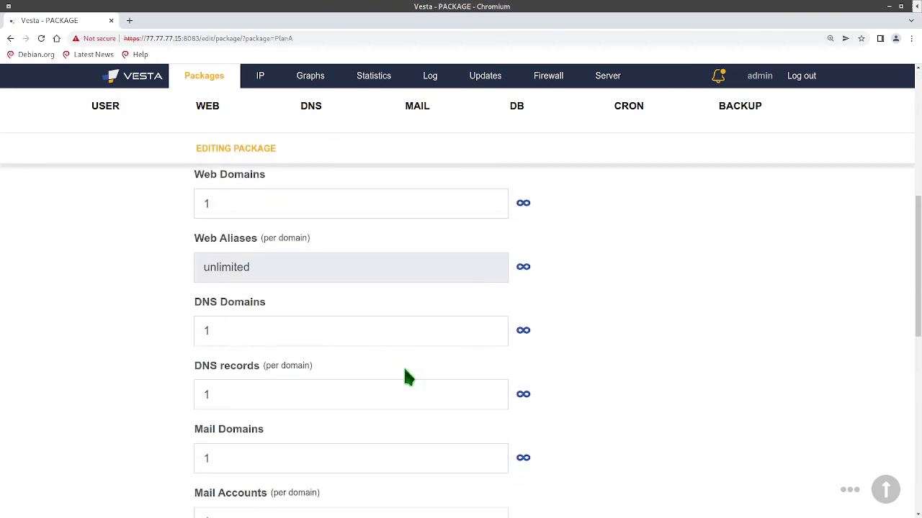
scroll(392, 371, "down", 2)
scroll(272, 360, "down", 3)
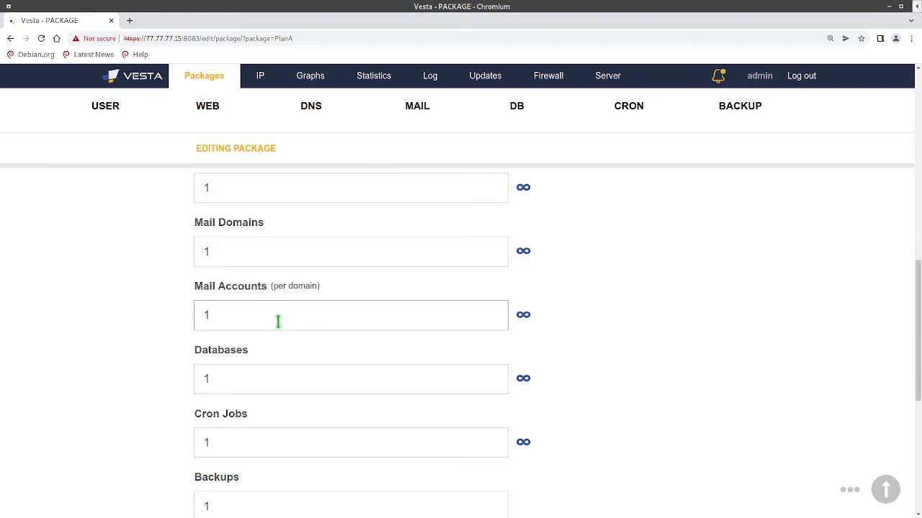
left_click(278, 321)
type("0")
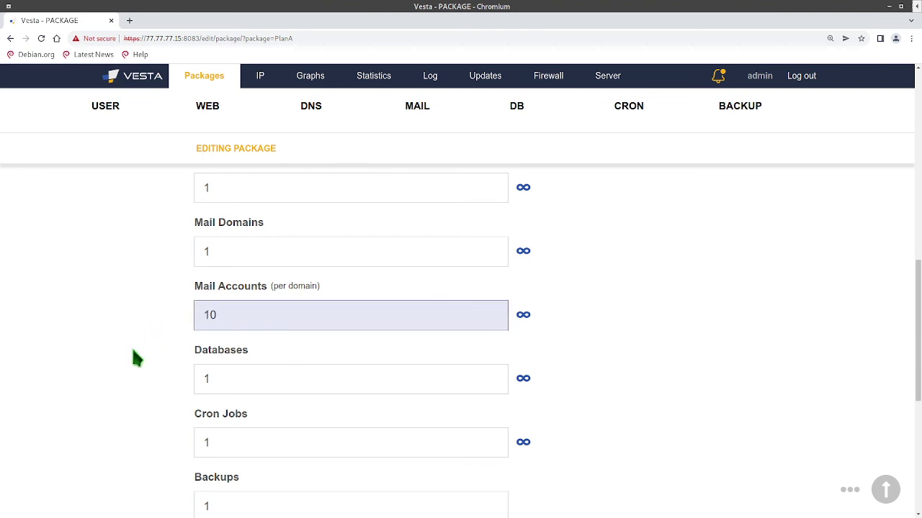
scroll(132, 362, "down", 3)
scroll(148, 385, "down", 2)
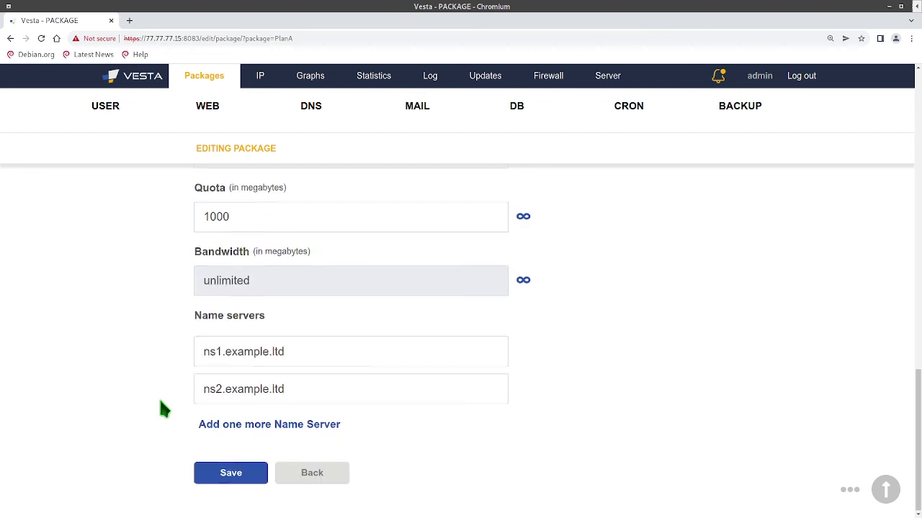
left_click(210, 472)
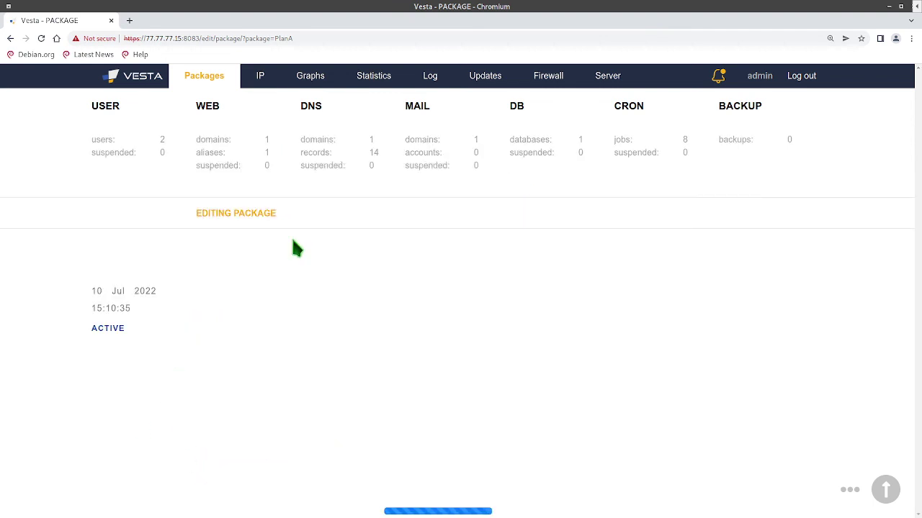
- Log in as empresa1 and list the one mail account on empresa1.com
left_click(154, 139)
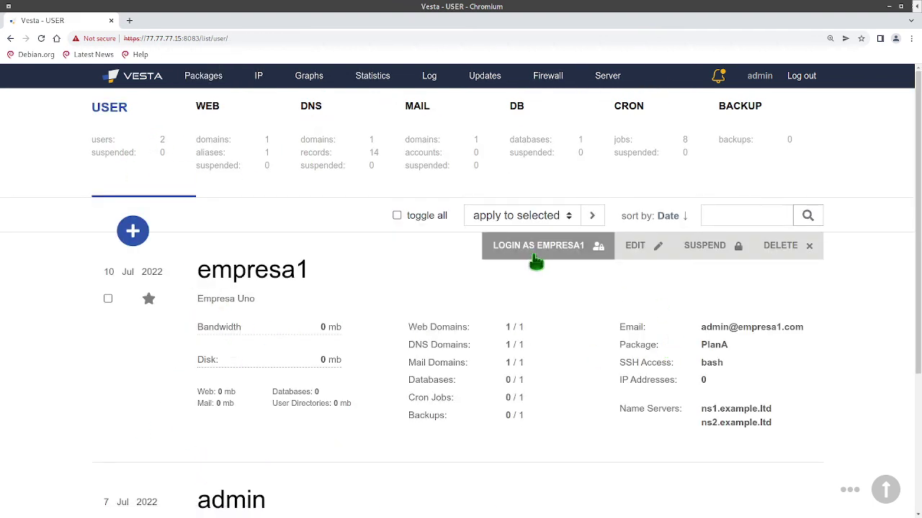
left_click(532, 248)
left_click(411, 169)
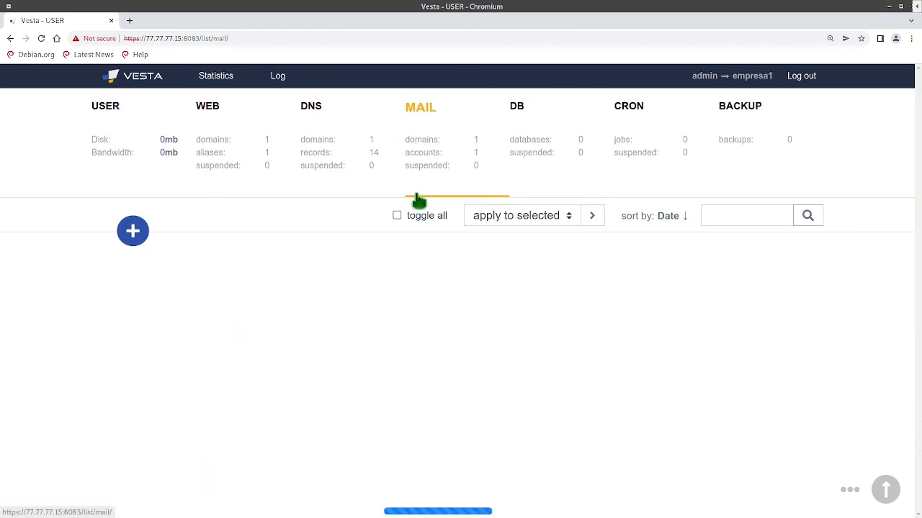
mouse_move(468, 251)
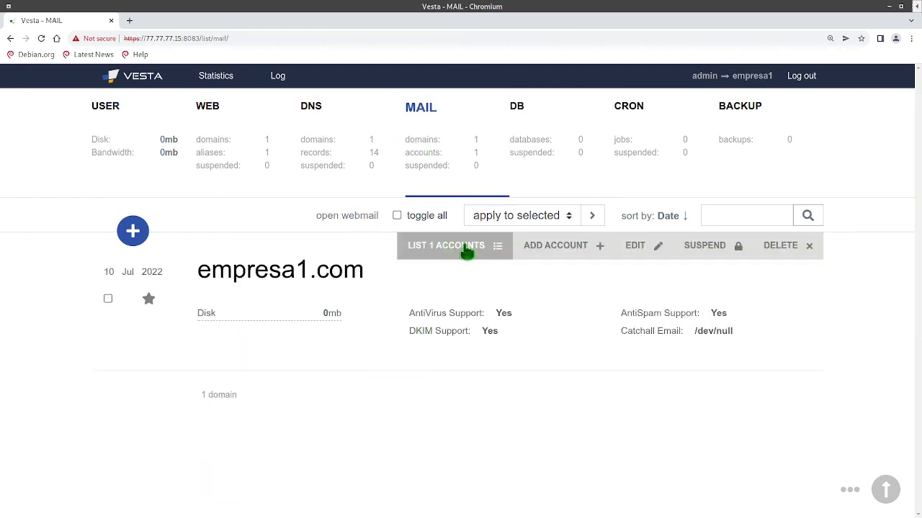
left_click(450, 248)
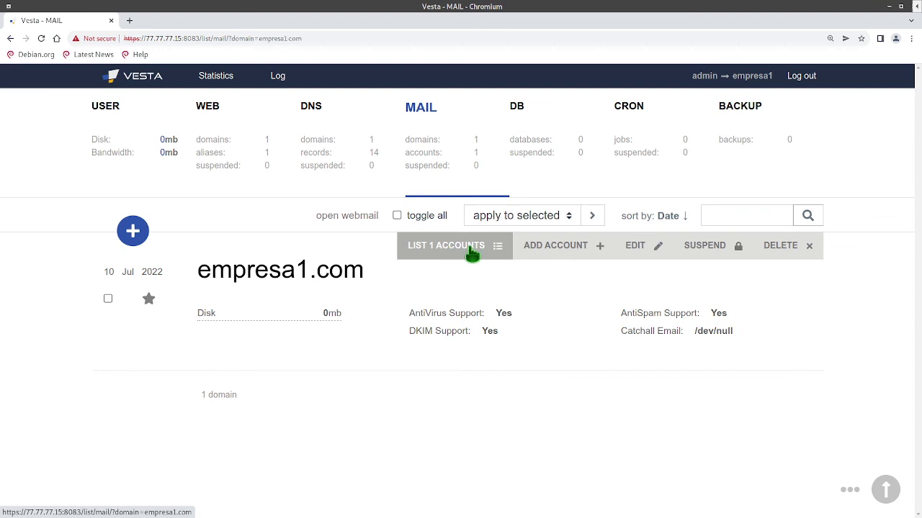